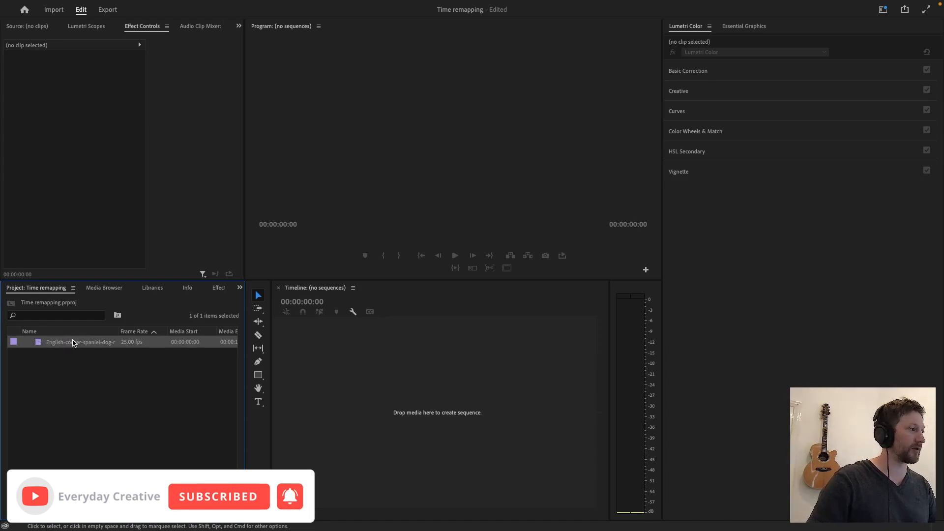
Step: Create a sequence from the English-cocker-spaniel-dog-runs clip and make video track V1 taller
left_click_drag(73, 343, 215, 512)
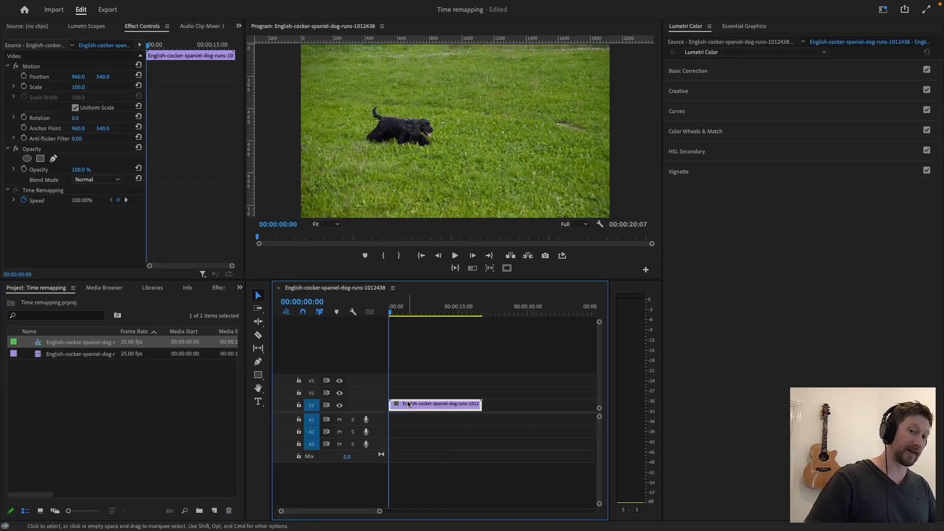
left_click_drag(382, 399, 382, 394)
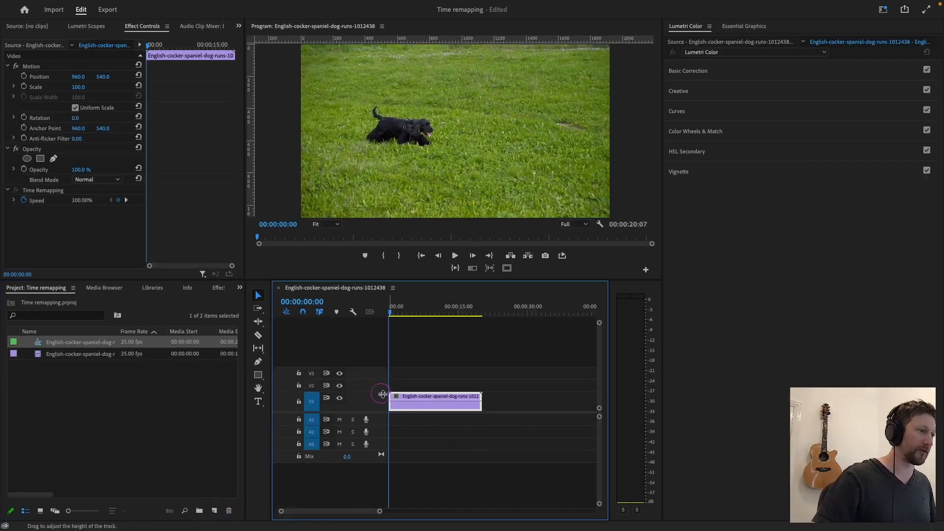
scroll(417, 403, "up", 3, "alt")
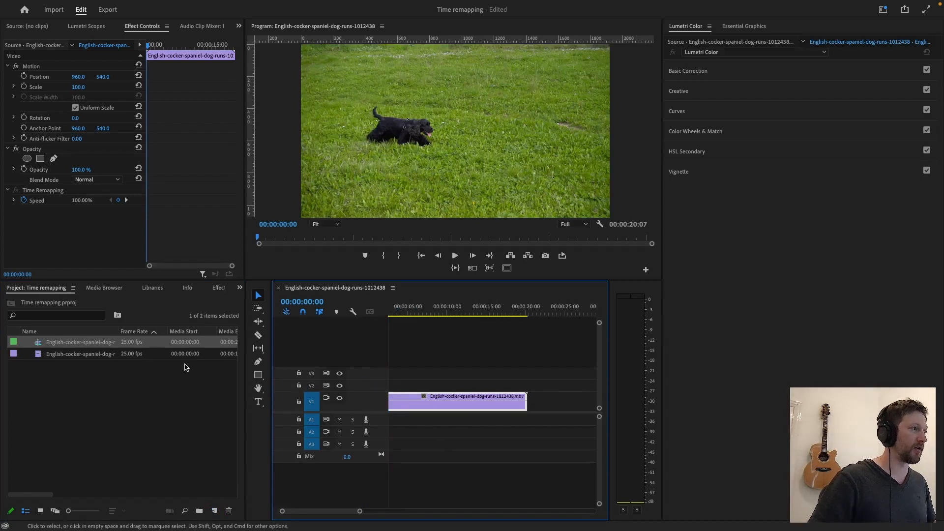
Step: Review the assumed frame rate in the Interpret Footage settings of the source dog clip
left_click(124, 371)
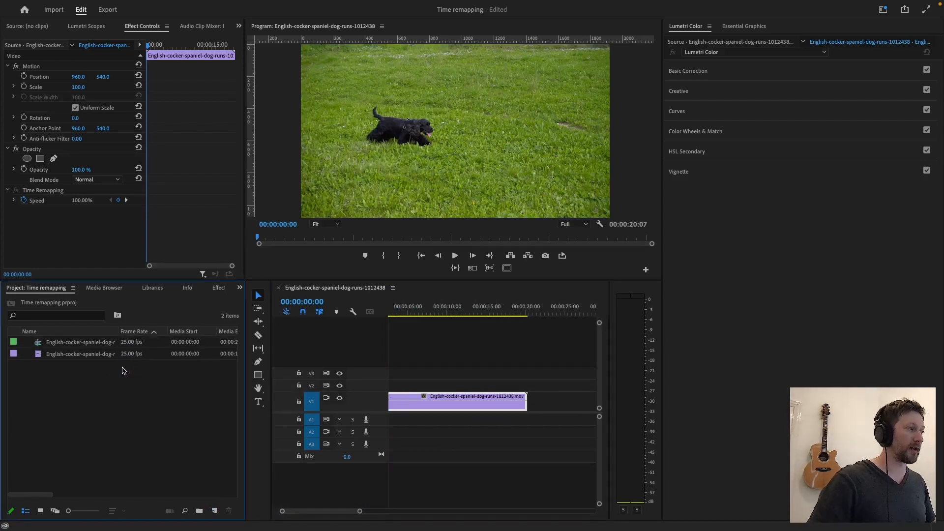
left_click(88, 357)
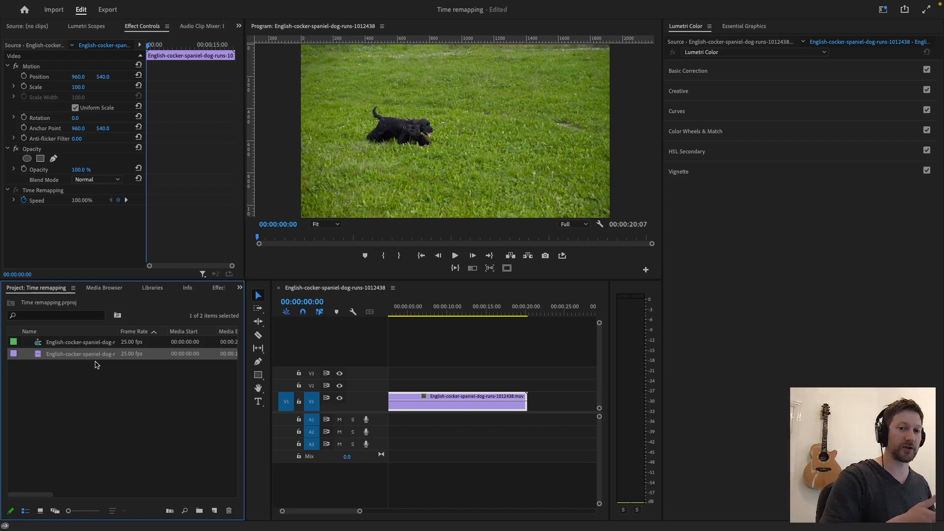
right_click(97, 360)
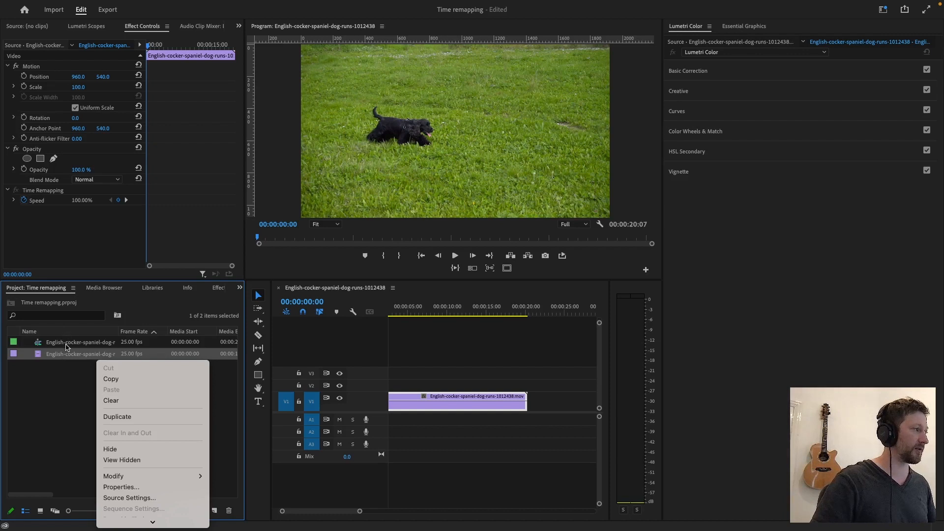
mouse_move(147, 476)
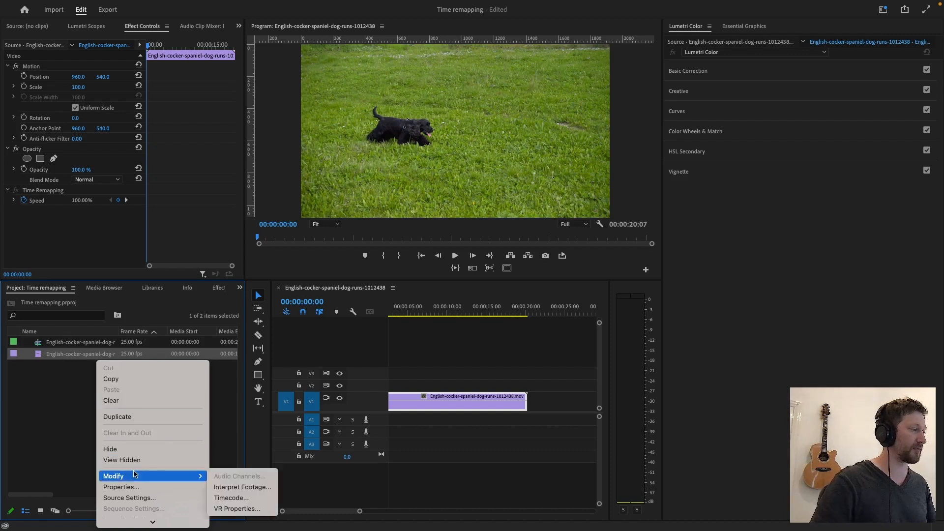
left_click(249, 488)
left_click(273, 105)
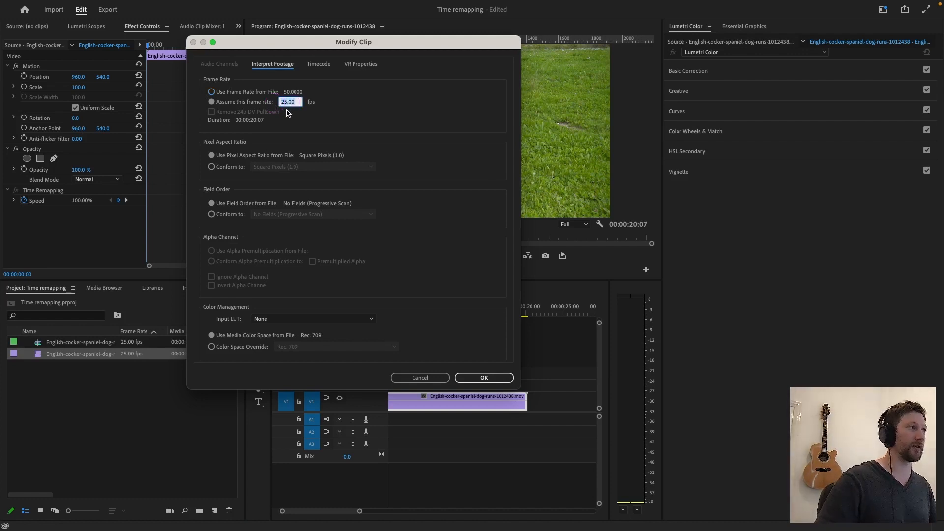
left_click(325, 104)
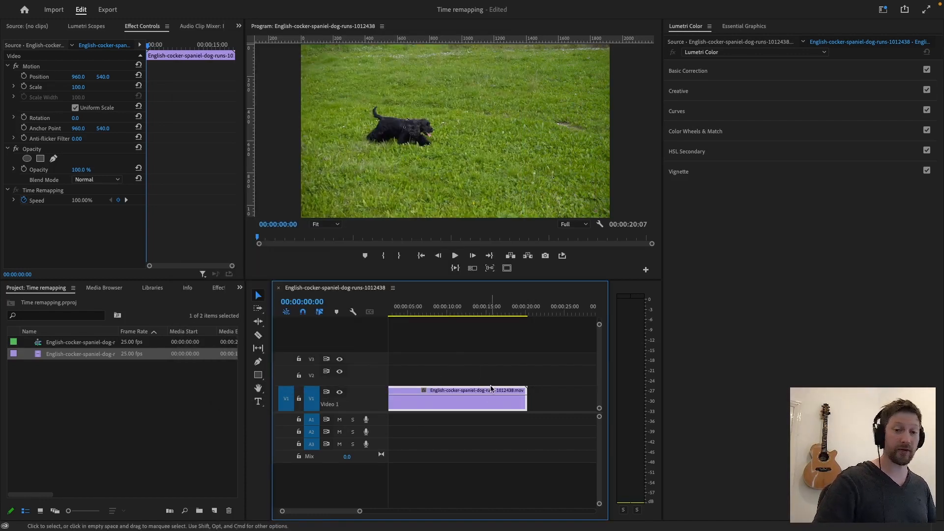
Step: Show the Time Remapping Speed line on the dog clip in the timeline and enlarge track V1 to fit it
scroll(495, 385, "left", 2)
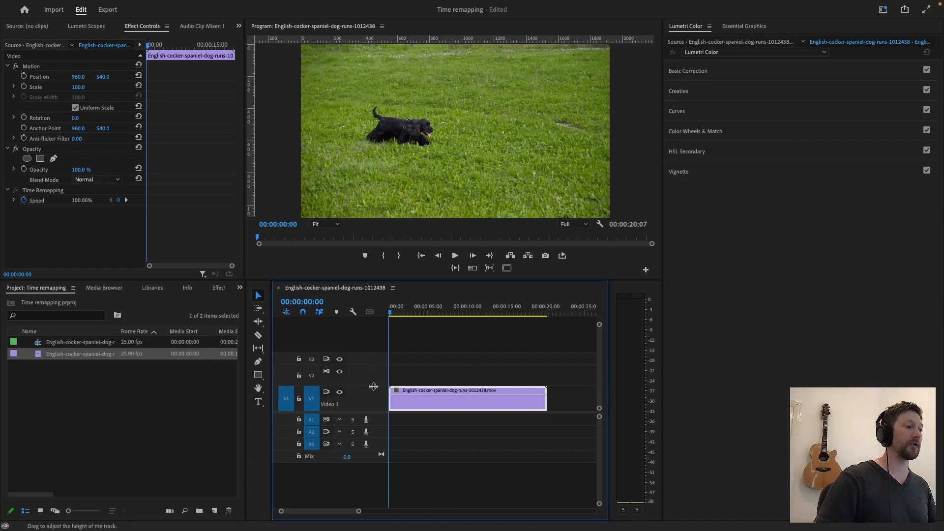
left_click_drag(374, 387, 377, 377)
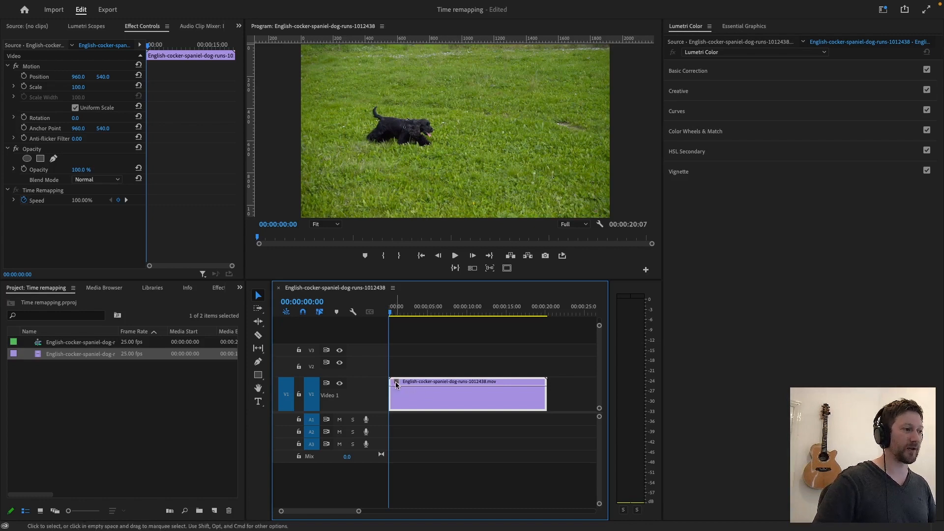
left_click(395, 381)
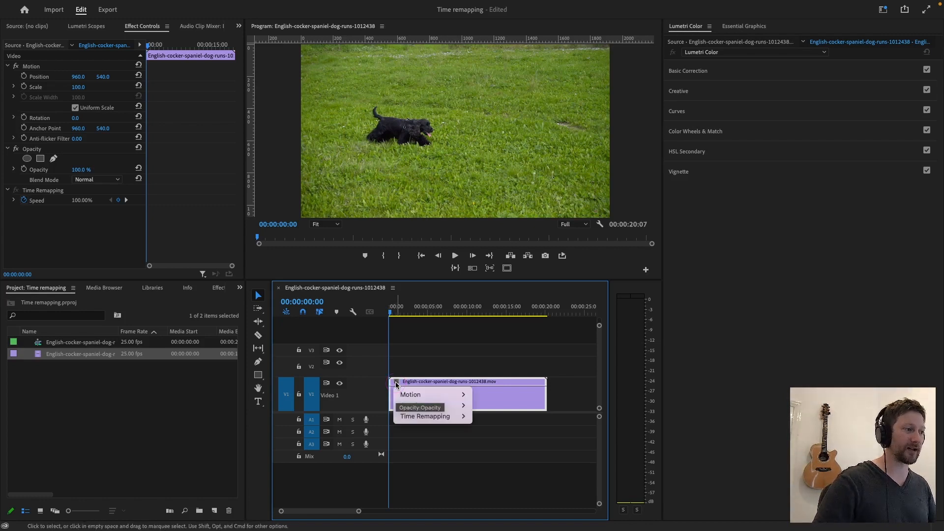
mouse_move(424, 416)
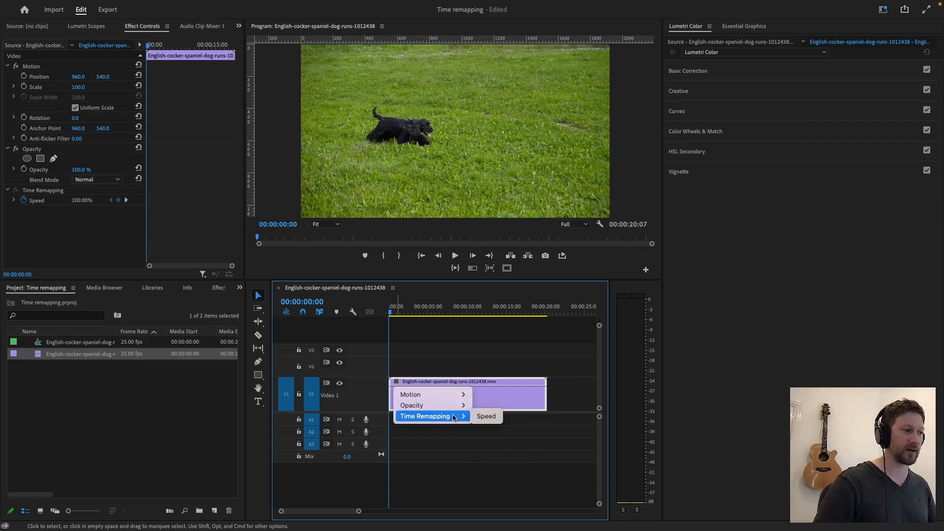
left_click(481, 418)
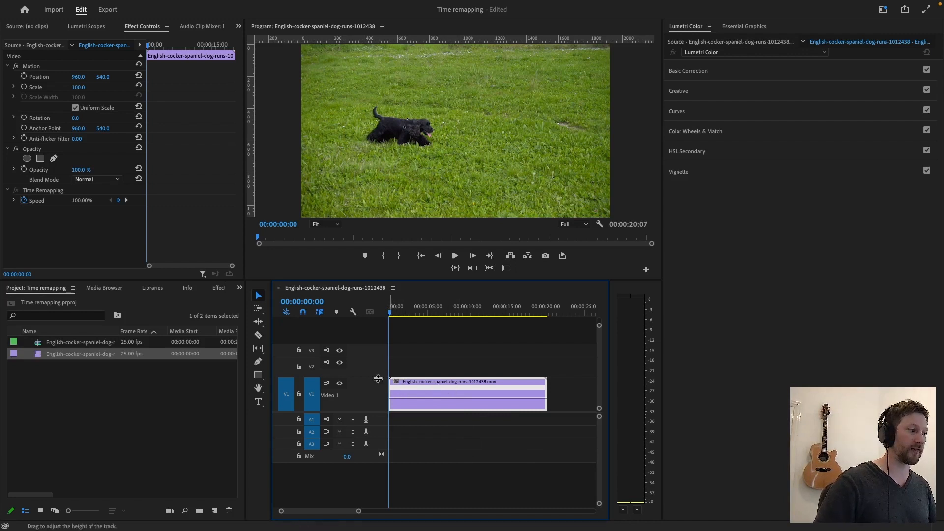
left_click_drag(377, 378, 376, 368)
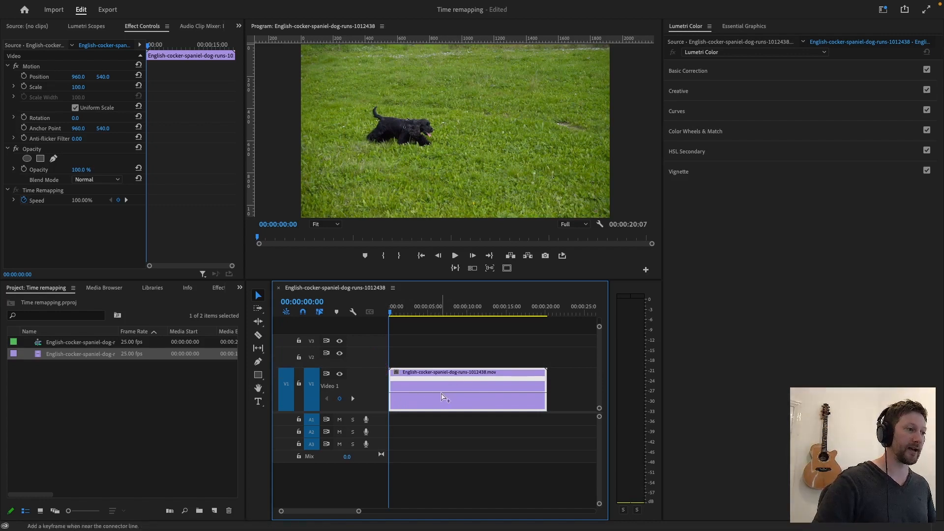
Step: Add a speed keyframe at about 00:00:06:17 on the dog clip and raise the speed before it to 400%
mouse_move(442, 397)
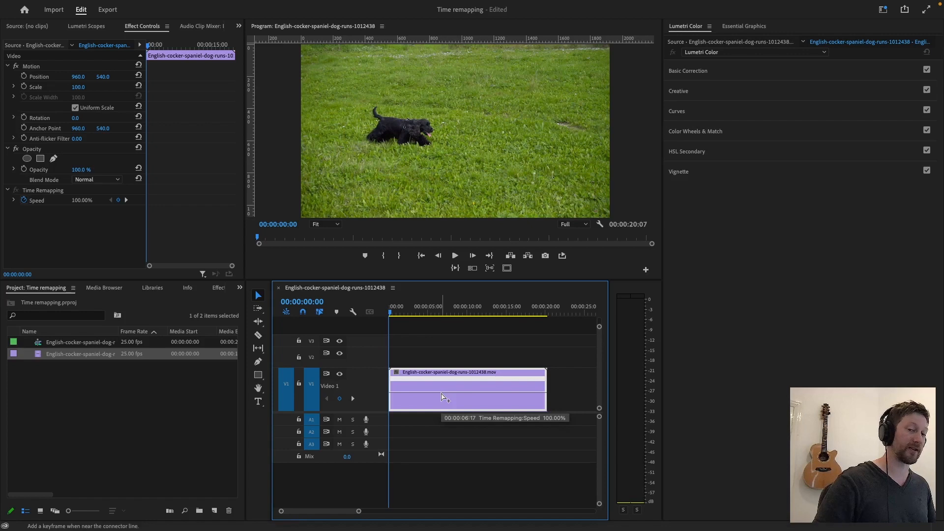
left_click(442, 397, "super")
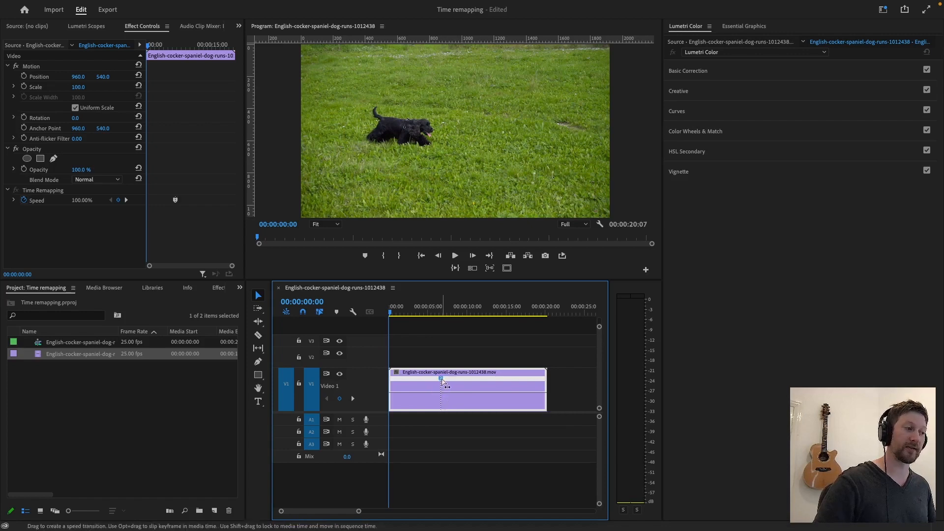
left_click(421, 392)
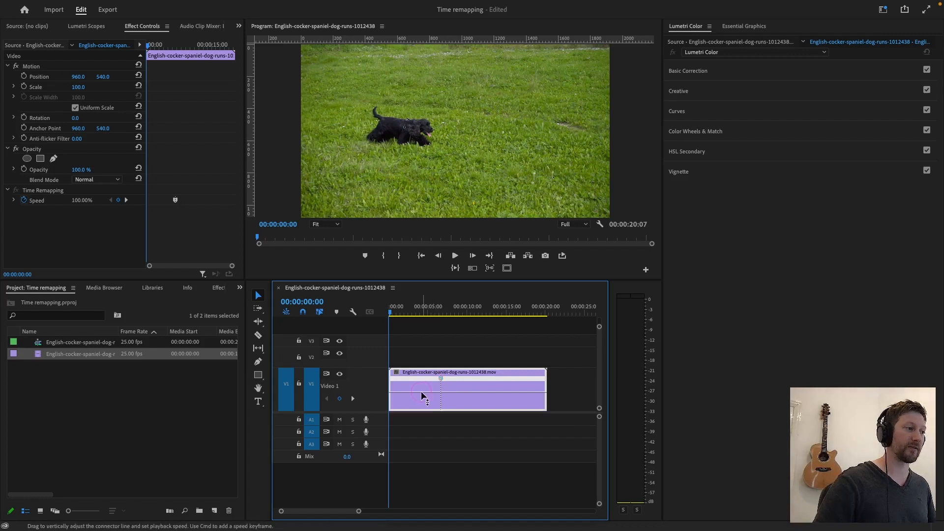
left_click_drag(421, 391, 410, 387)
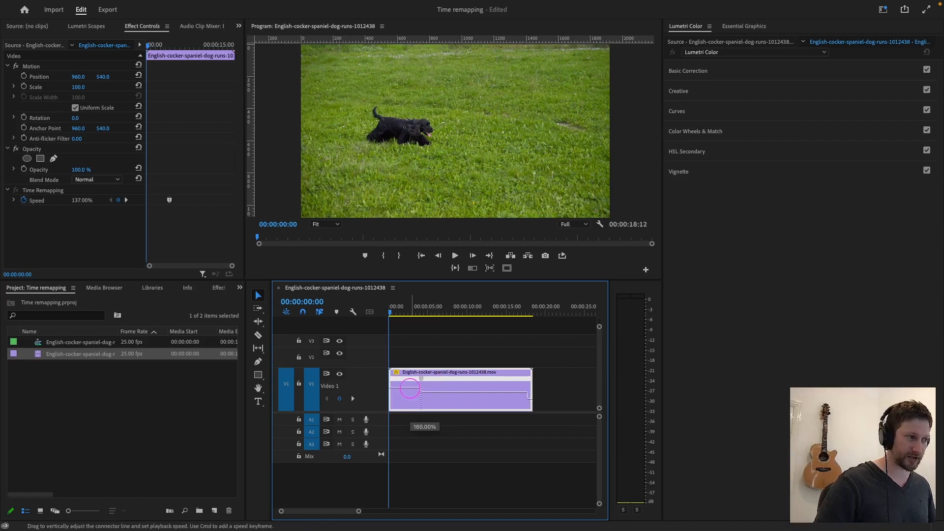
left_click_drag(410, 388, 409, 387)
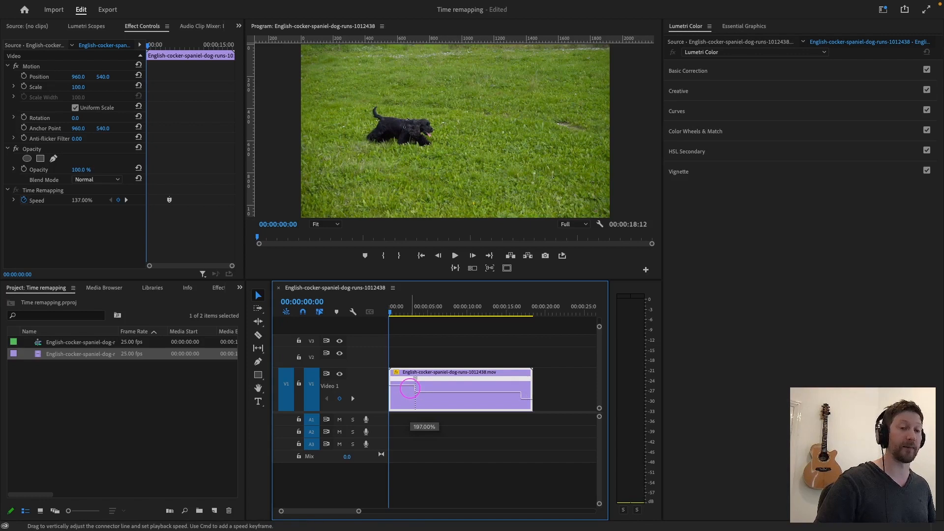
left_click_drag(409, 388, 401, 378)
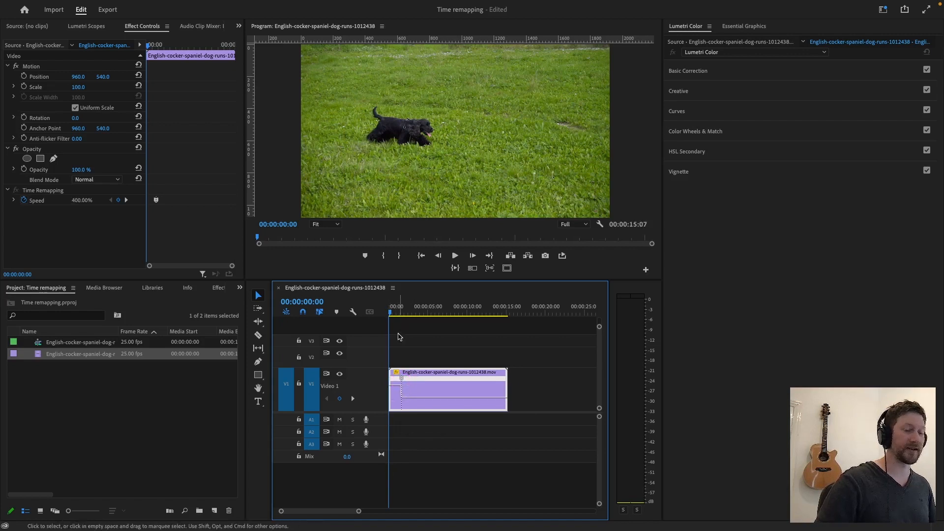
Step: Play the sequence from the start to check the abrupt speed change on the dog clip
key("space")
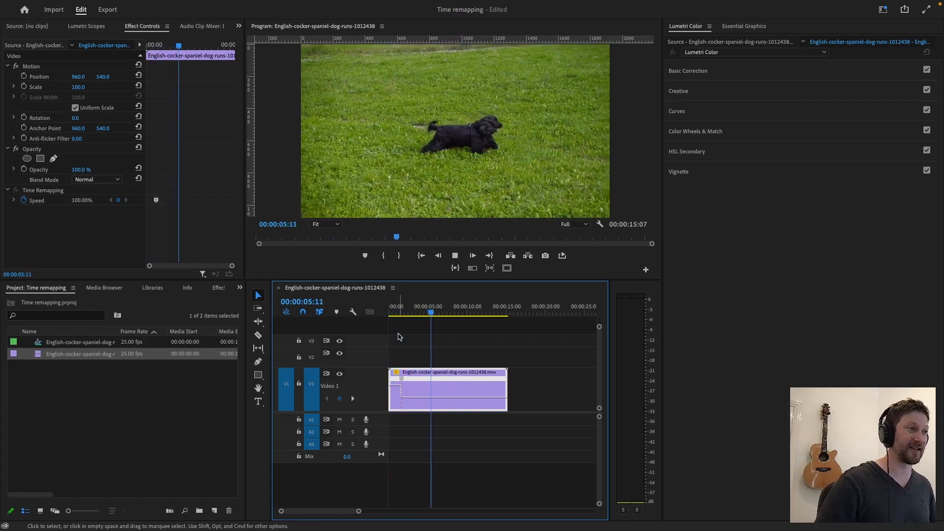
left_click(380, 315)
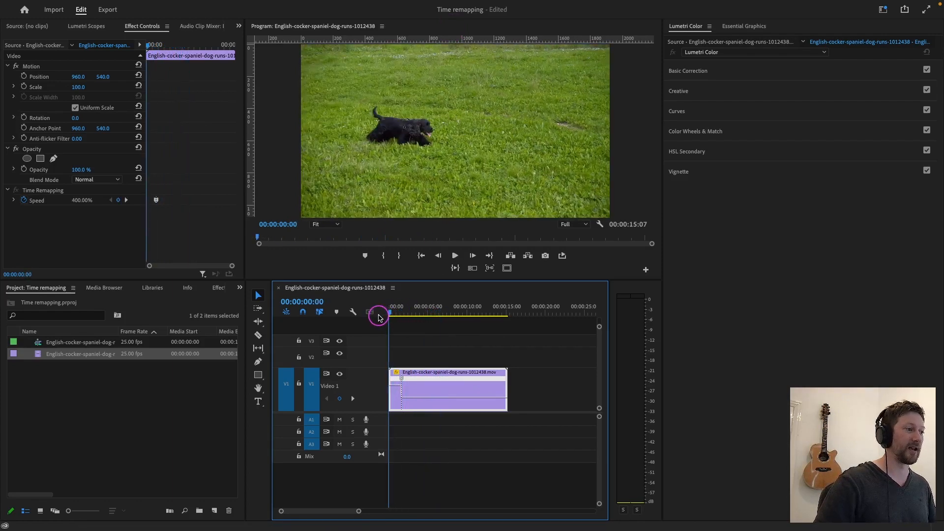
key("space")
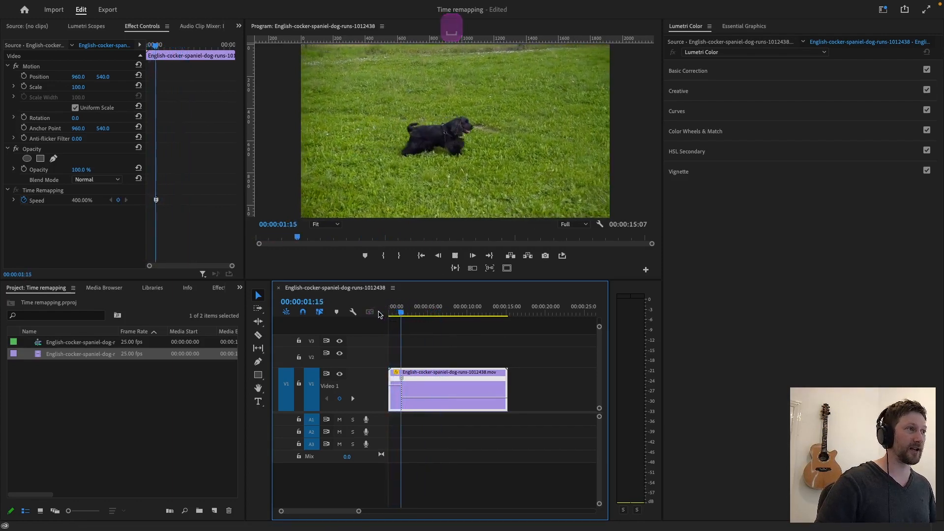
key("space")
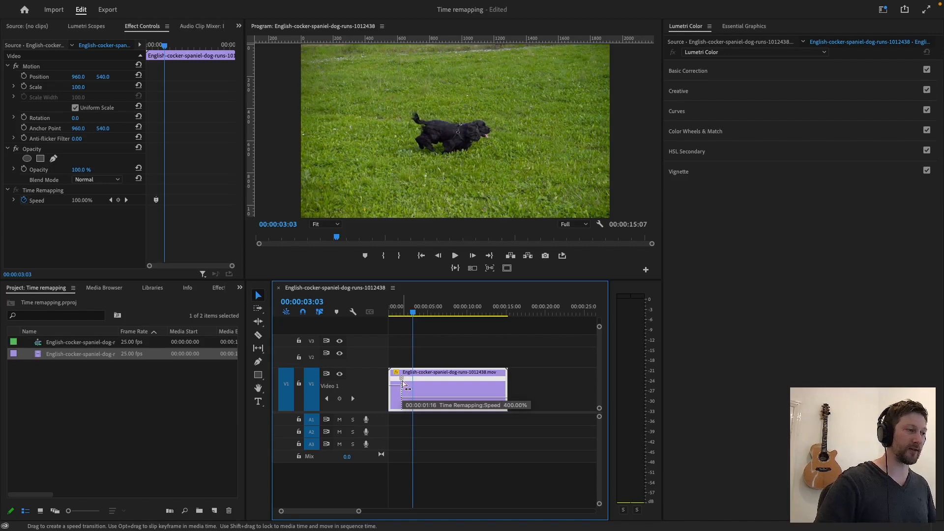
Step: Spread the speed keyframe into a gradual ramp between the fast and normal sections, and play the sequence from the start
left_click_drag(403, 384, 417, 382)
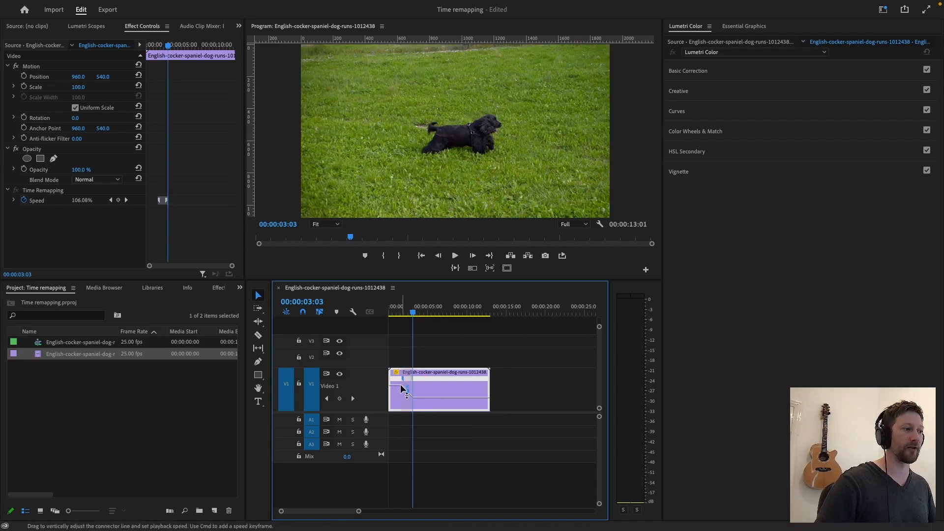
left_click(390, 314)
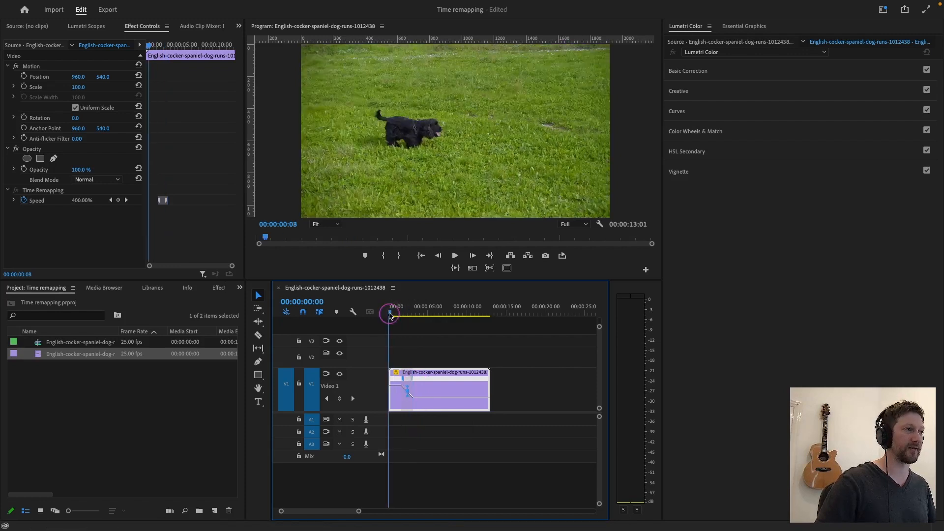
key("space")
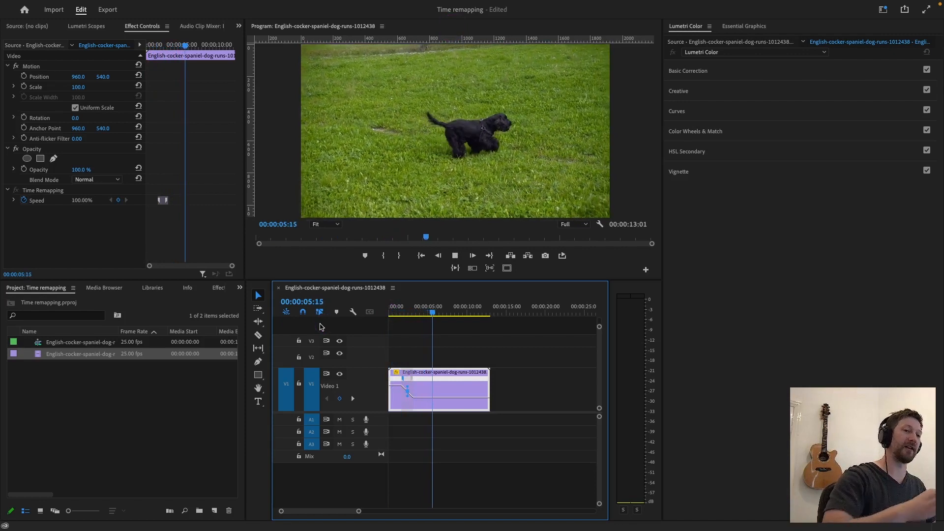
key("space")
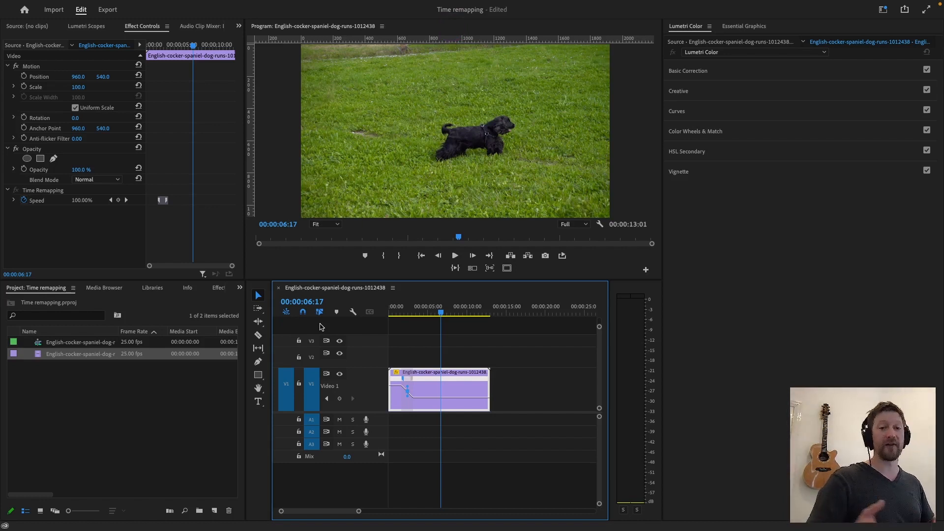
Step: Undo the time-remapping edits and the sequence creation, back to an empty timeline
left_click(487, 352)
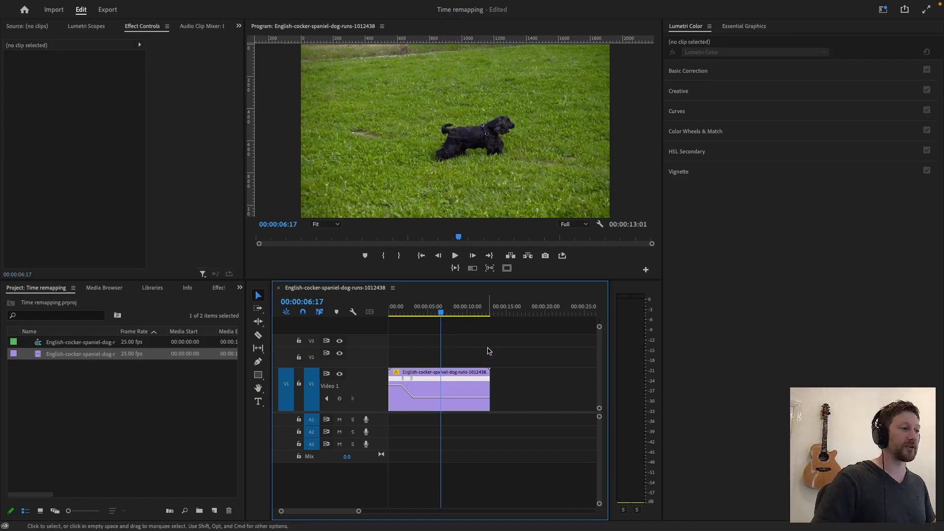
key("super+z")
key("super+z")
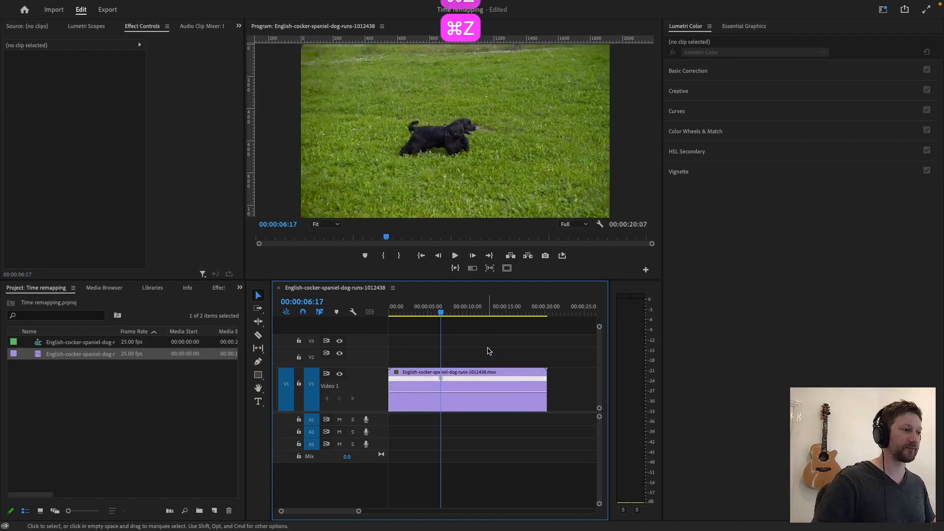
key("super+z")
key("super+z")
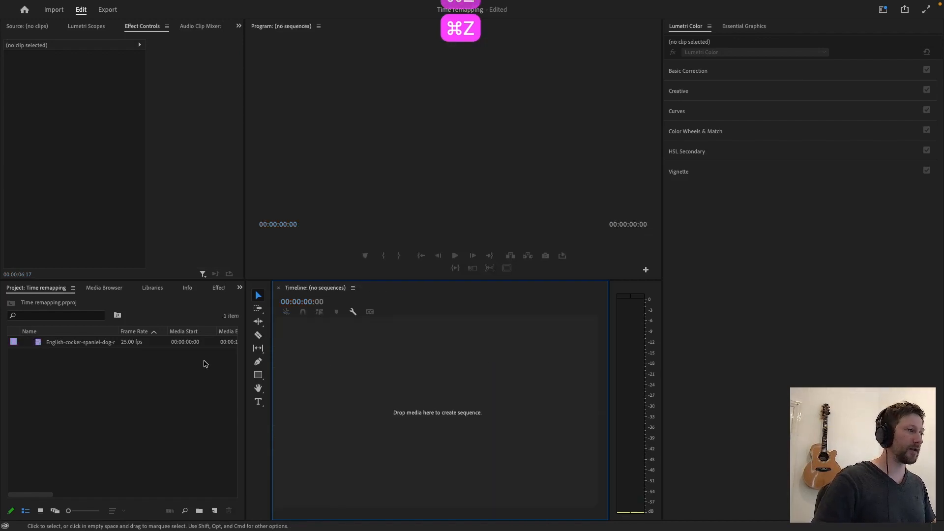
Step: Create a new sequence from the dog clip, enlarge track V1, and replace the clip with an After Effects composition
left_click(61, 344)
left_click_drag(61, 343, 215, 510)
double_click(365, 398)
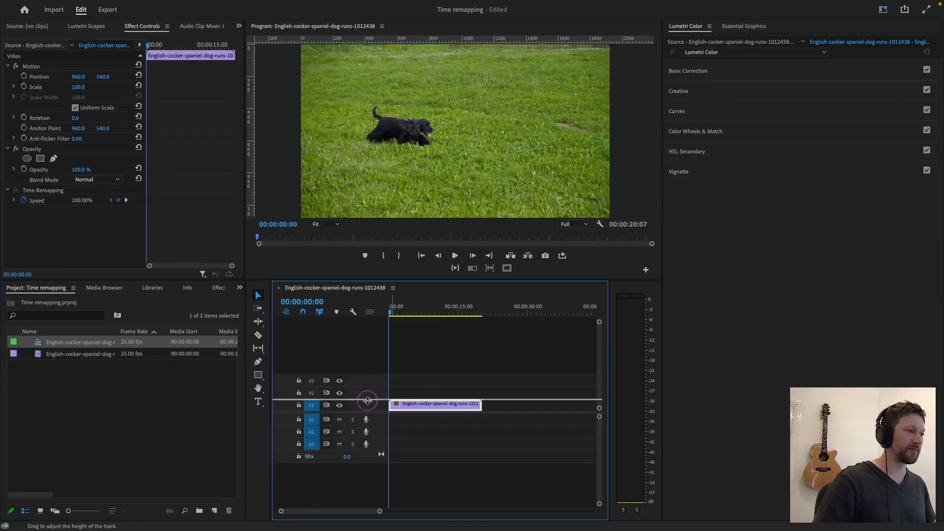
right_click(434, 406)
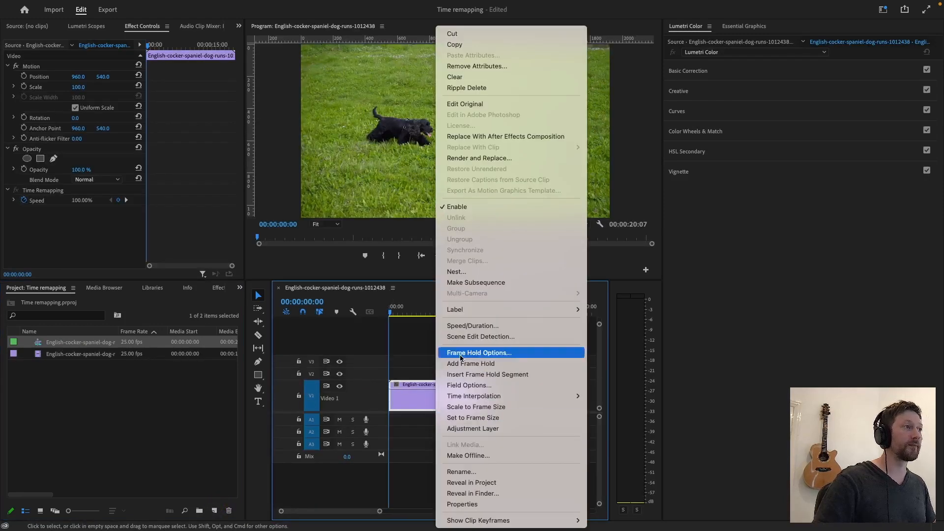
left_click(502, 137)
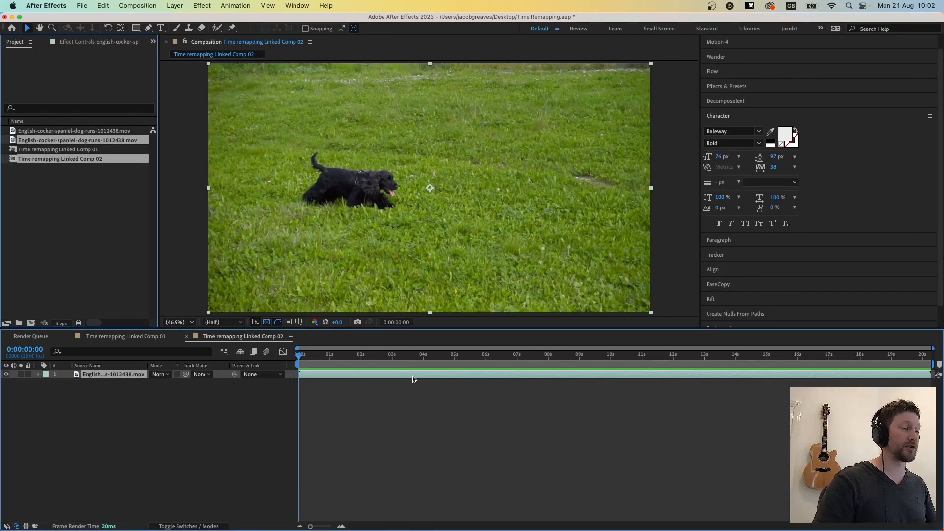
Step: Switch to Premiere Pro and check the linked composition clip at different points around the middle of the timeline
mouse_move(374, 528)
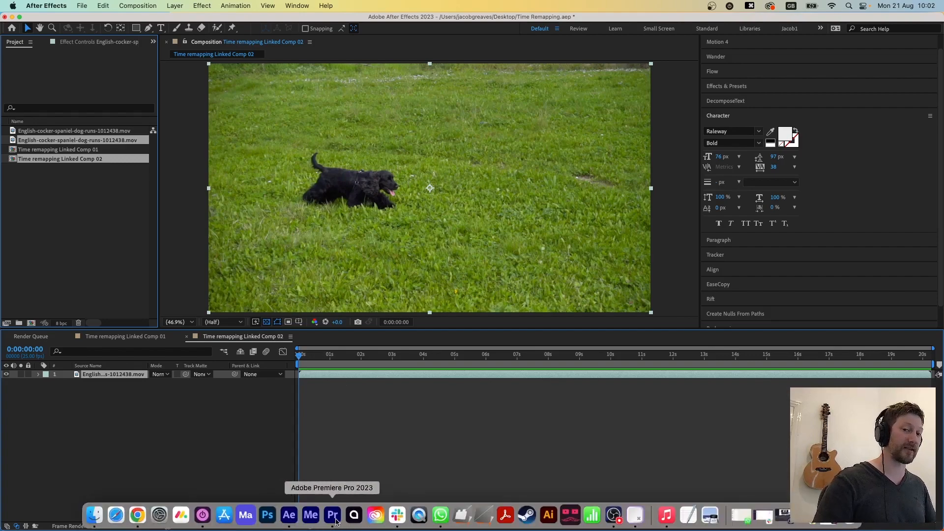
left_click(332, 515)
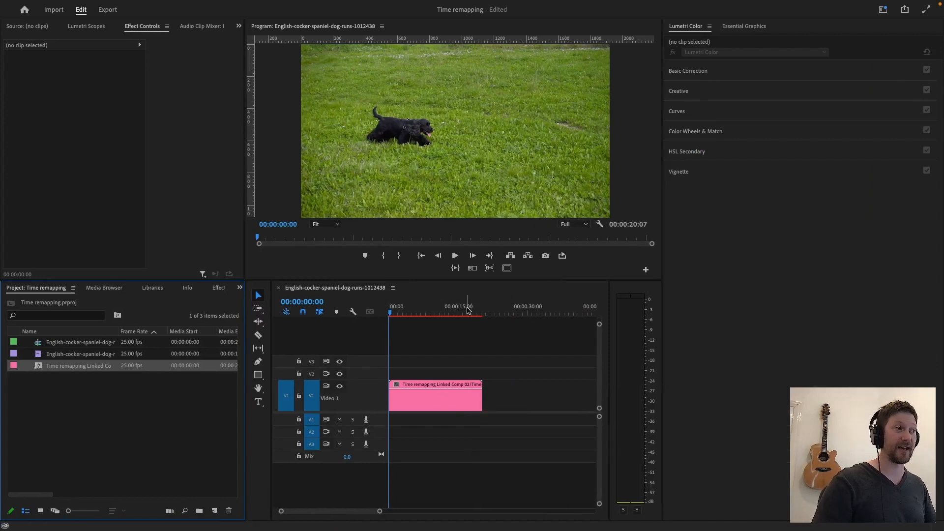
left_click(437, 305)
scroll(428, 306, "right", 5)
scroll(429, 307, "up", 3)
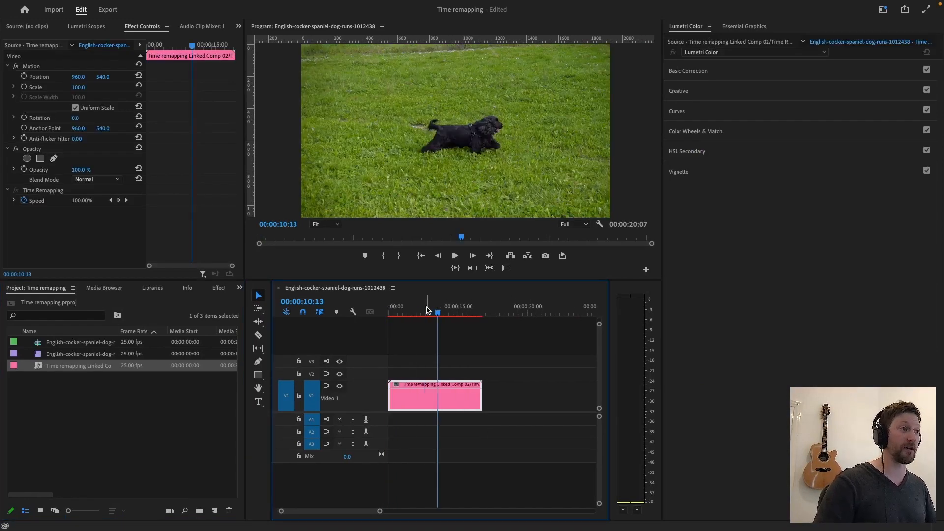
left_click(427, 305)
Step: Return to After Effects and preview the first couple of seconds of Time remapping Linked Comp 02
key("super+Tab")
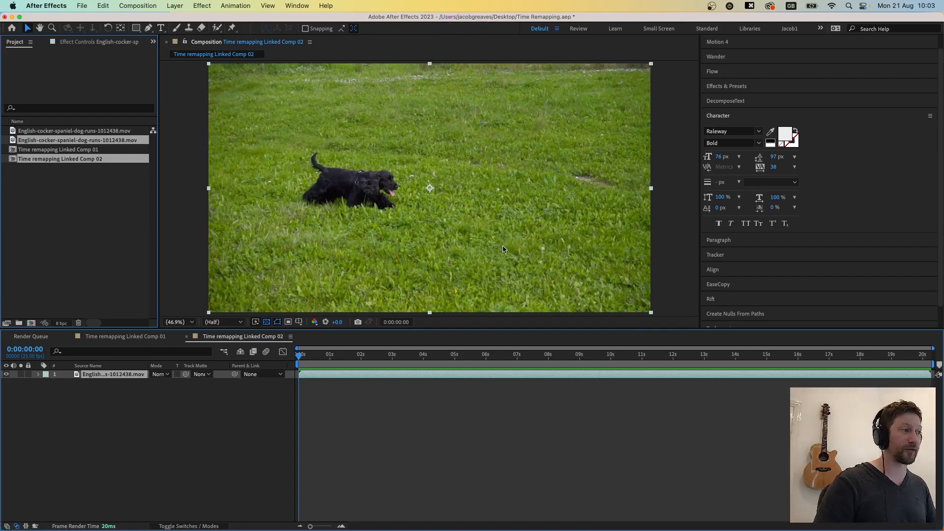
key("space")
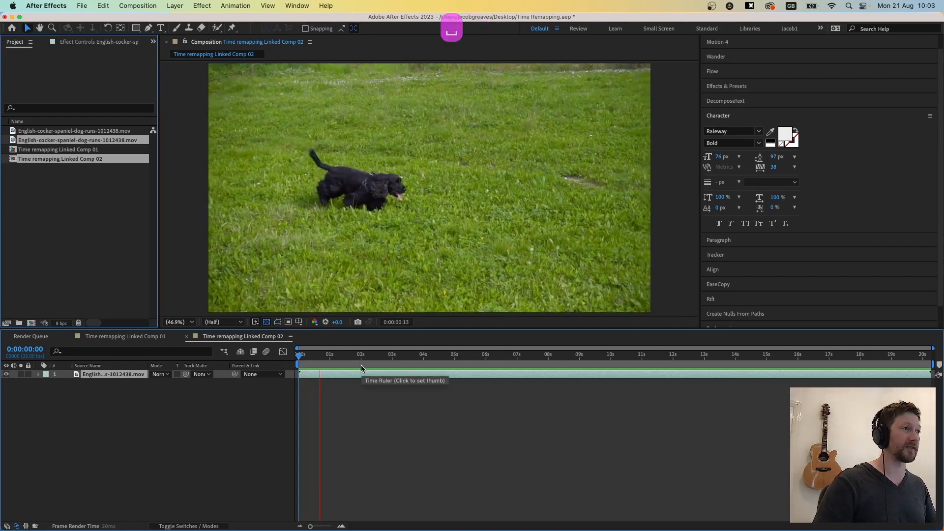
key("space")
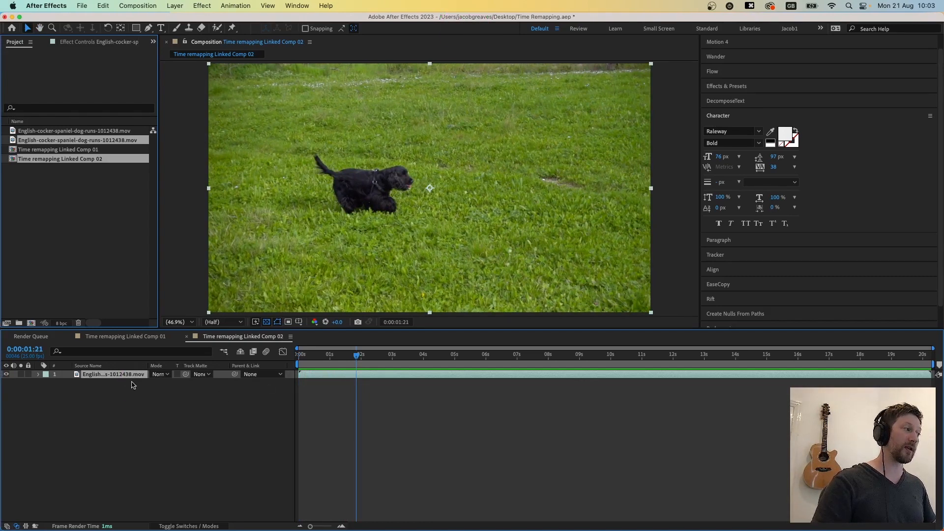
Step: Enable time remapping on the dog clip layer
left_click(132, 384)
left_click(127, 376)
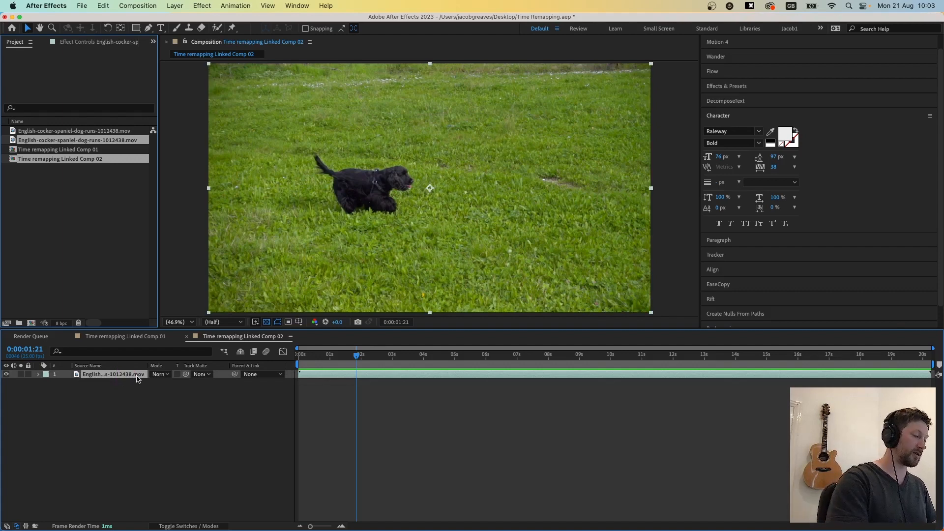
key("alt+super+t")
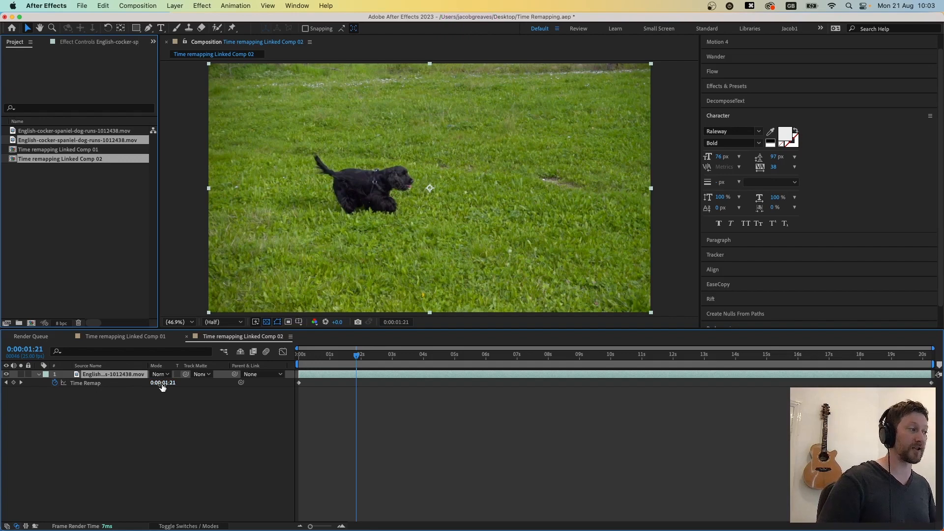
Step: Examine the frames at the start and end Time Remap keyframes of the dog layer
left_click_drag(319, 357, 295, 360)
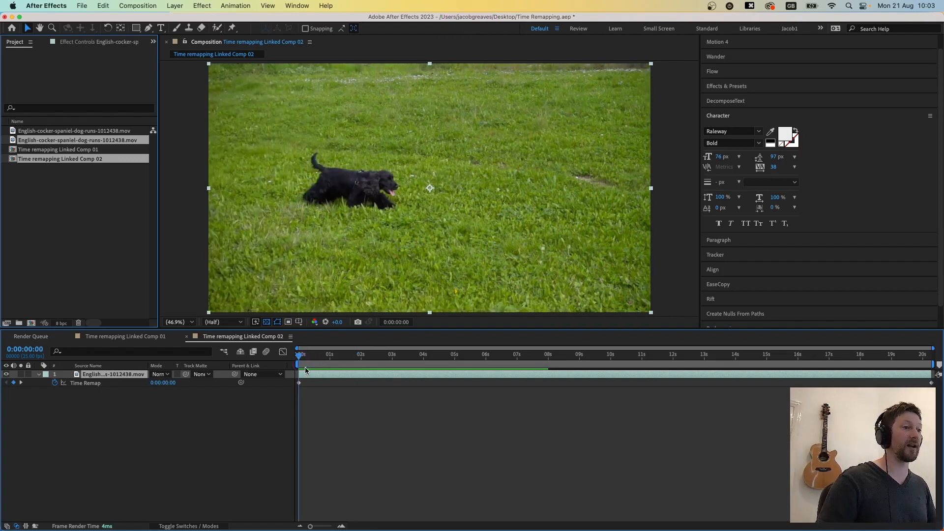
left_click(927, 355)
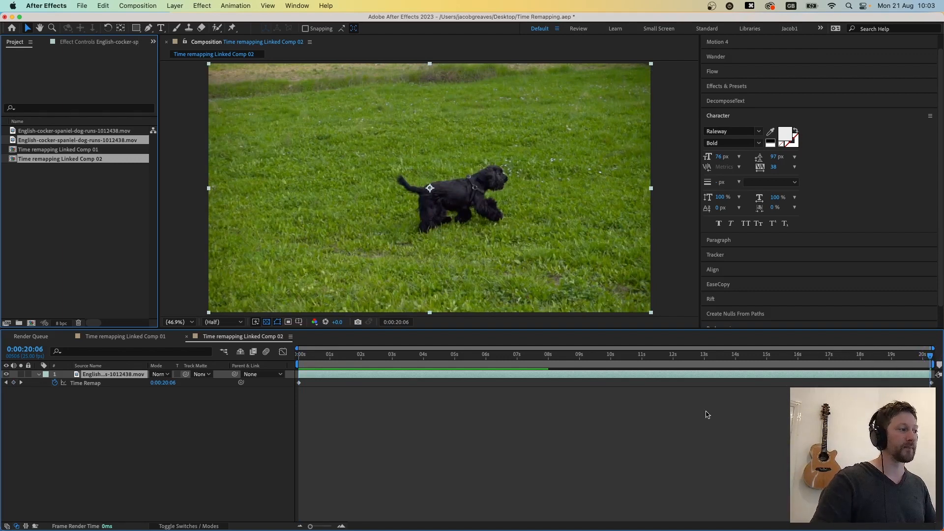
key("Home")
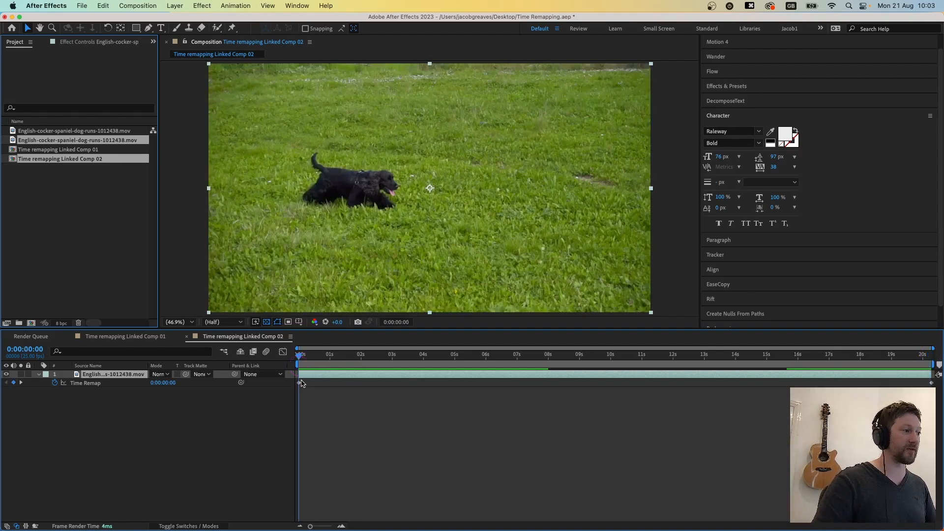
left_click(299, 382)
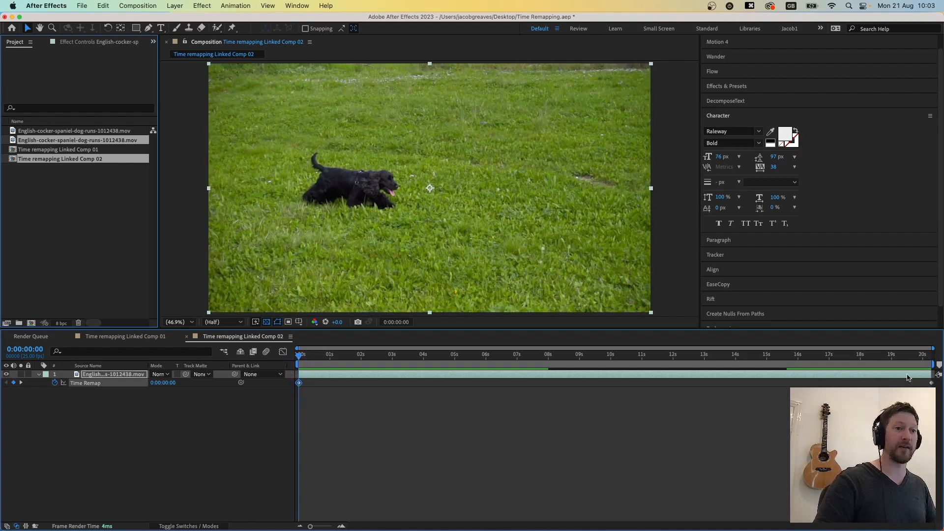
Step: Move the dog layer's end Time Remap keyframe earlier, to about 16 seconds, to speed up the clip
key("End")
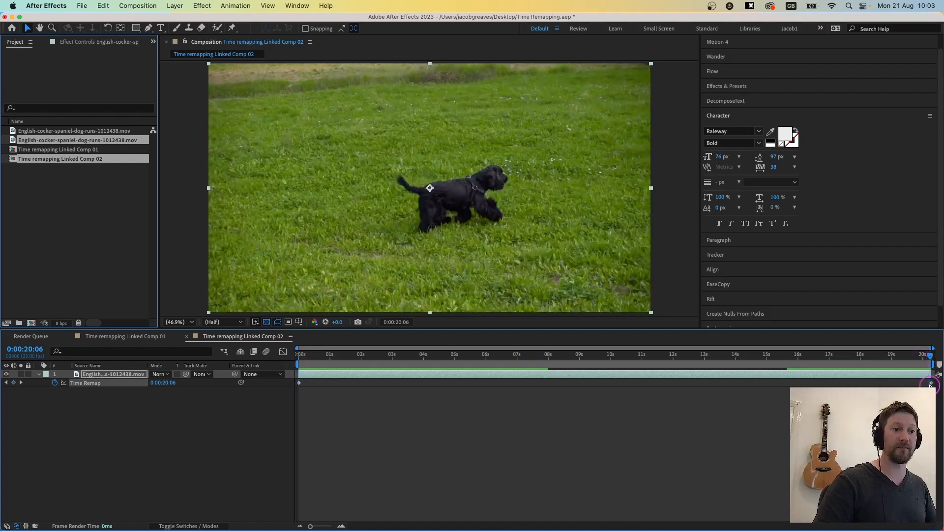
left_click(930, 382)
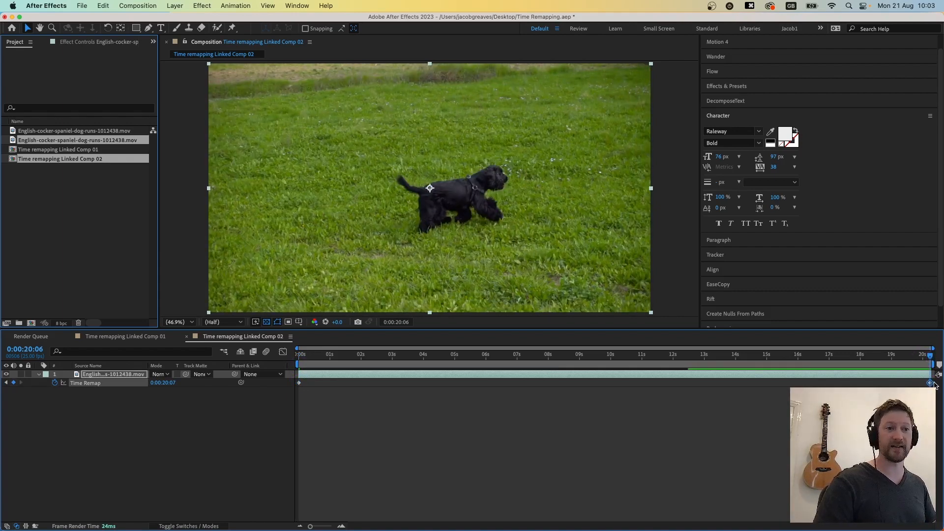
left_click_drag(930, 384, 924, 383)
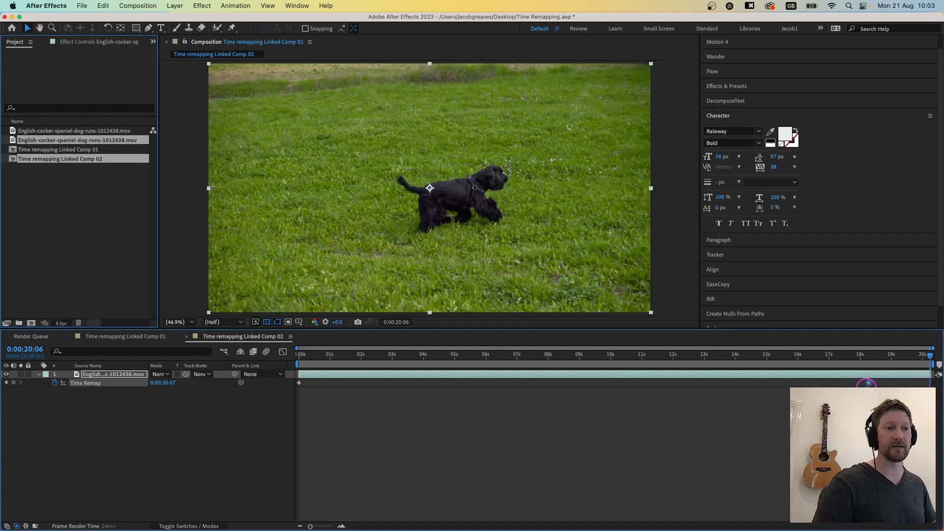
left_click_drag(827, 383, 799, 383)
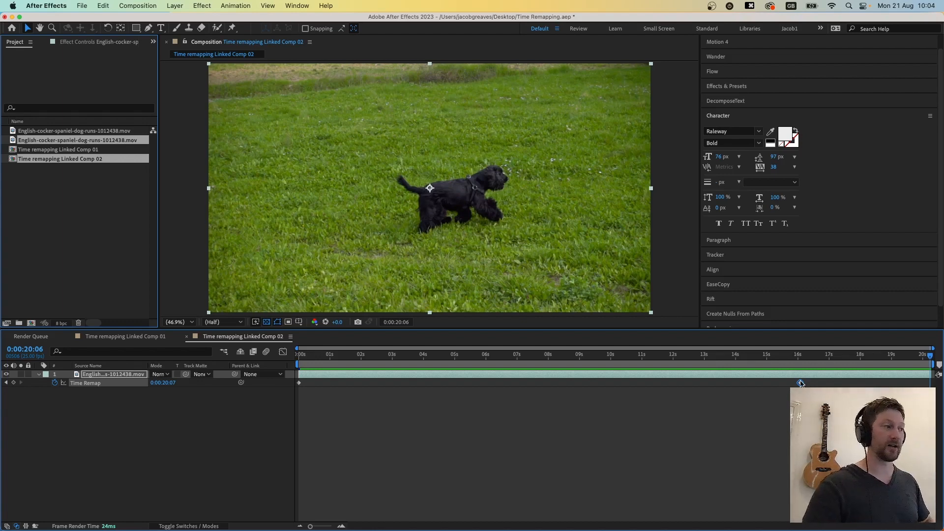
Step: Add a Time Remap keyframe to the dog layer at 0:00:05:00 and scrub around it
left_click_drag(422, 360, 455, 362)
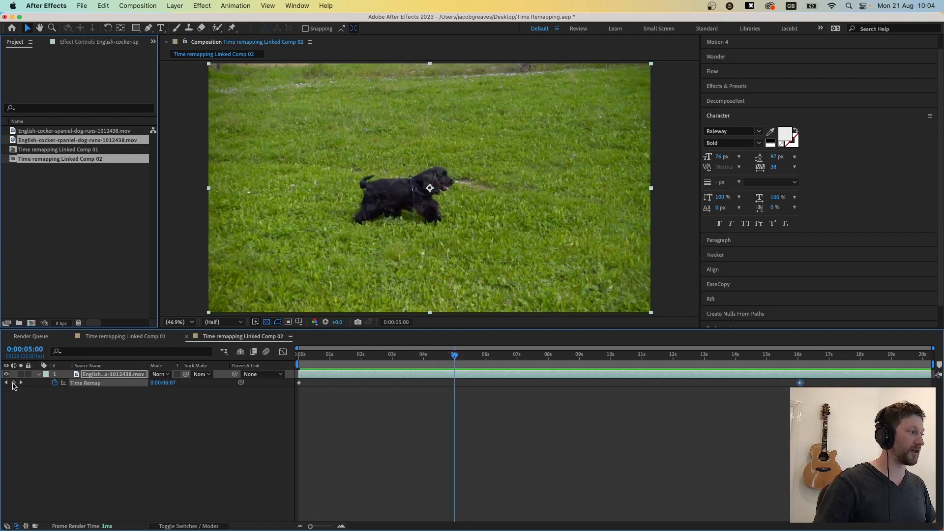
left_click(14, 383)
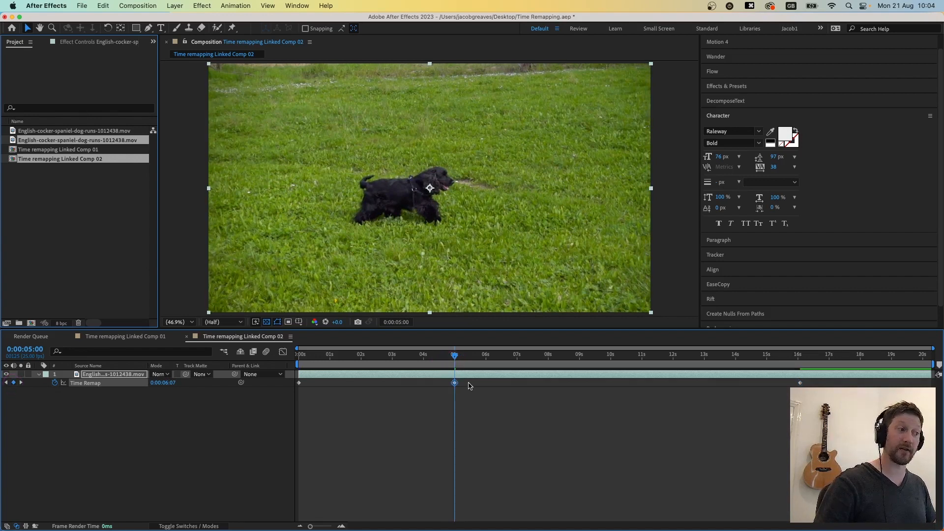
mouse_move(456, 358)
left_mouse_down()
mouse_move(442, 359)
mouse_move(453, 359)
left_mouse_up()
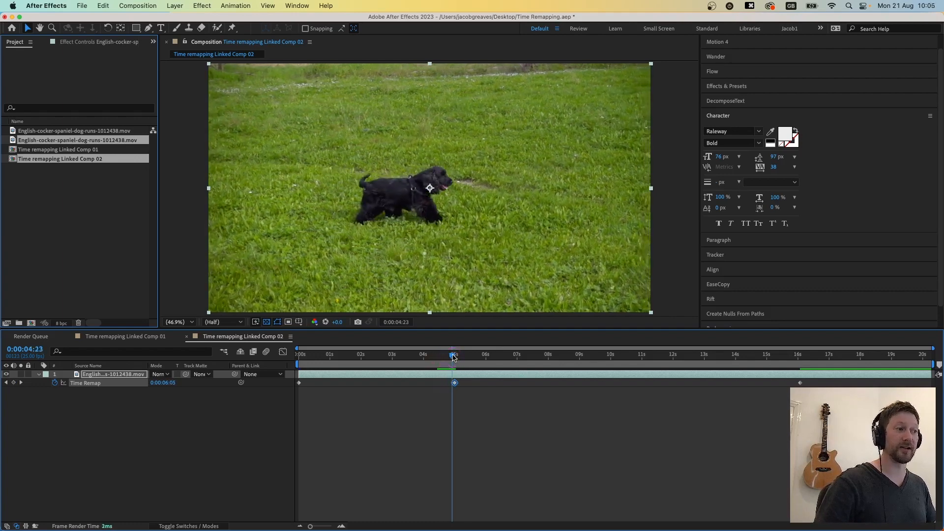
left_click(455, 357)
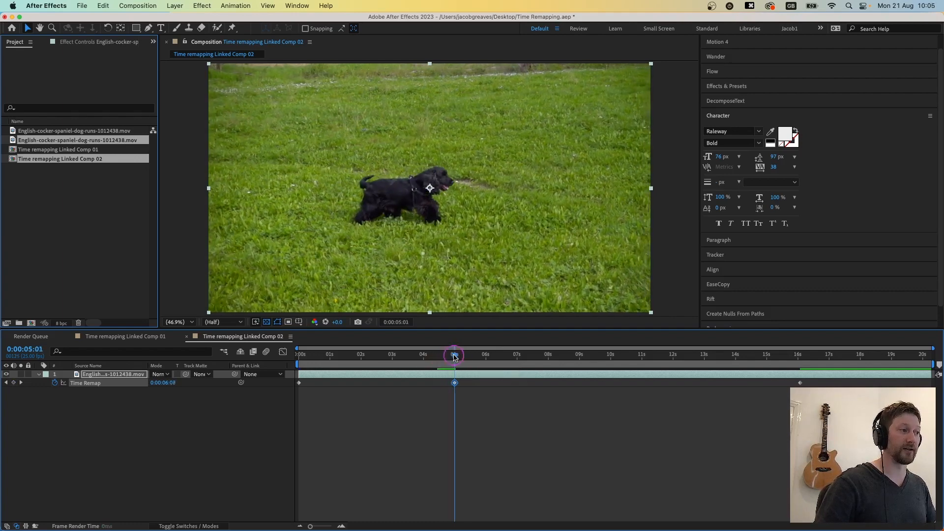
left_click_drag(454, 358, 455, 361)
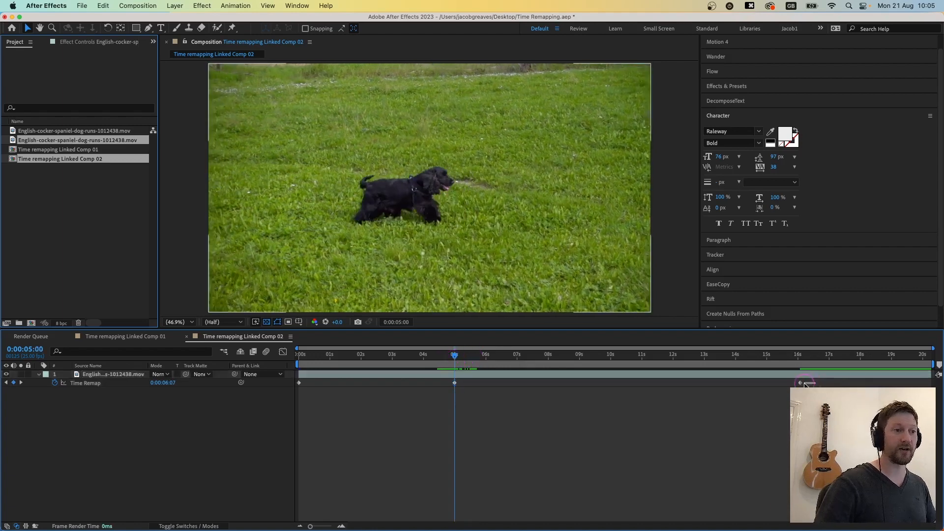
Step: Apply Easy Ease to all three Time Remap keyframes
left_click_drag(815, 384, 294, 388)
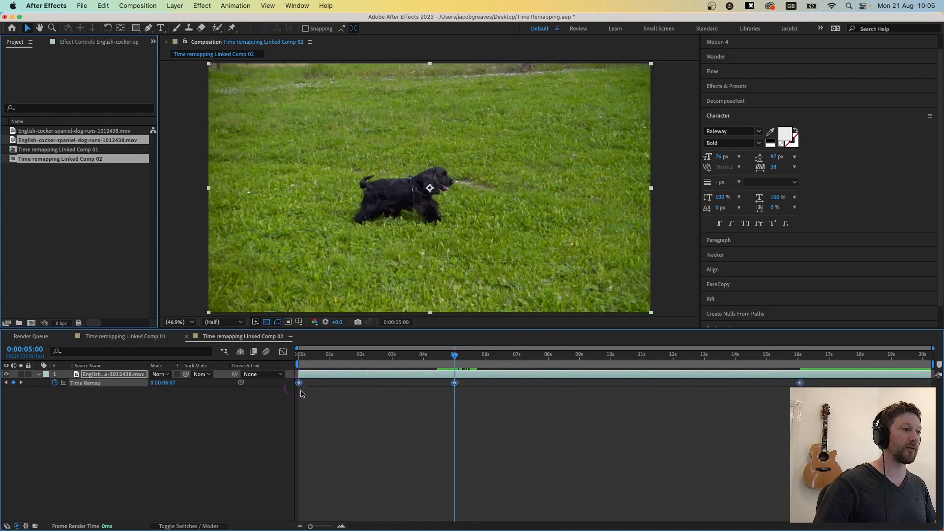
right_click(454, 386)
mouse_move(499, 523)
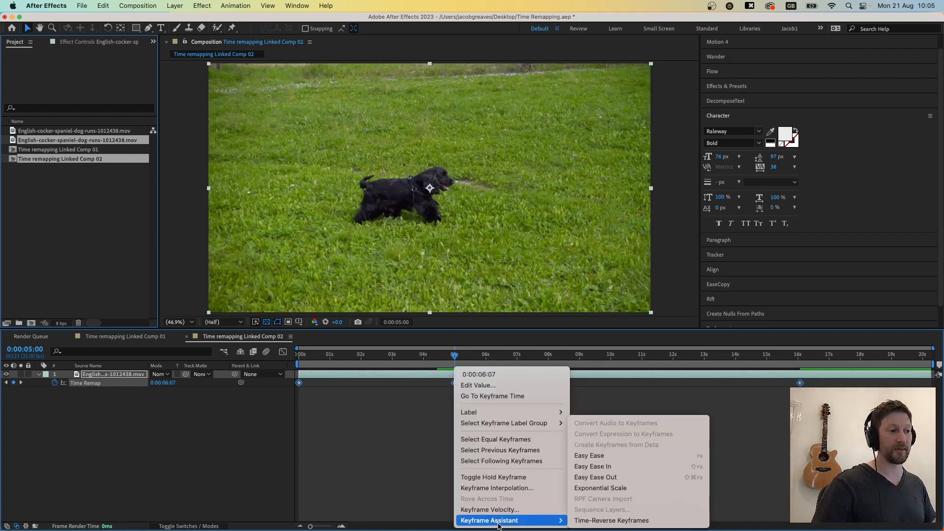
left_click(612, 458)
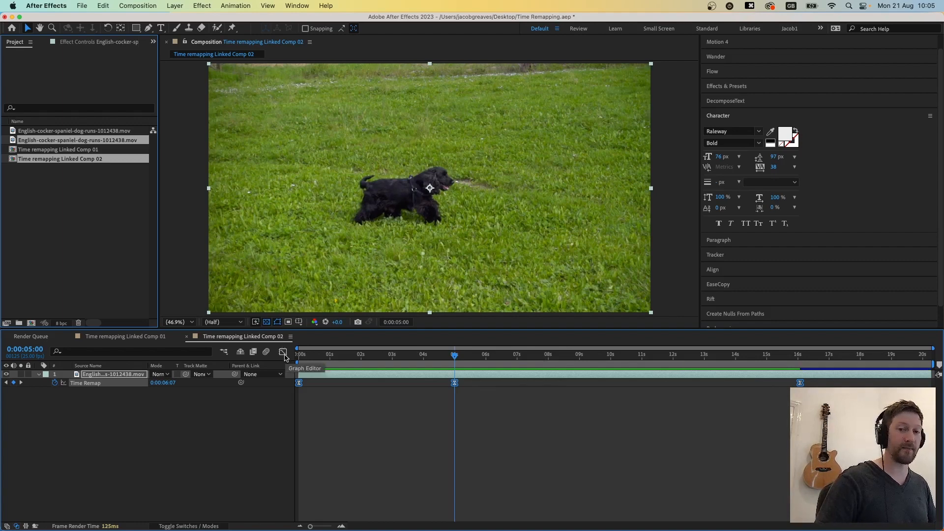
Step: Examine the eased Time Remap curve in the Graph Editor, then return to the layer bar view
left_click(283, 352)
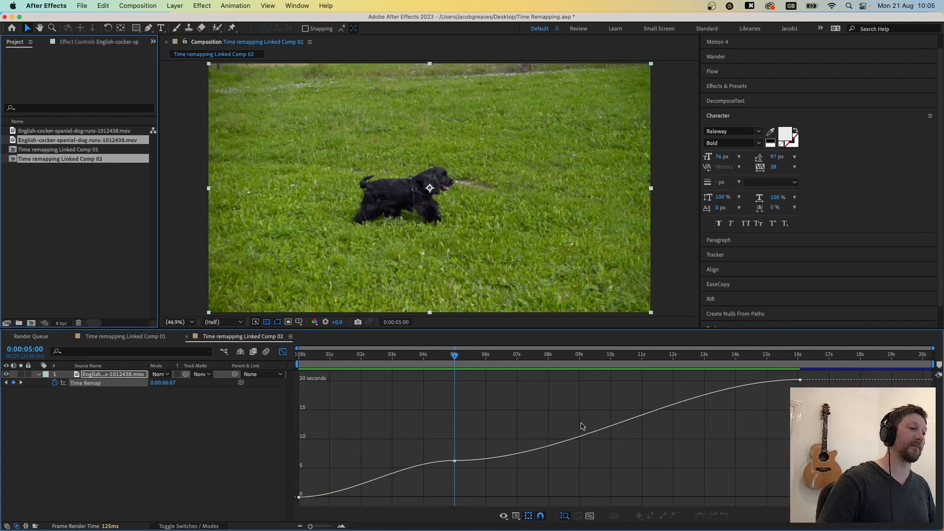
double_click(385, 474)
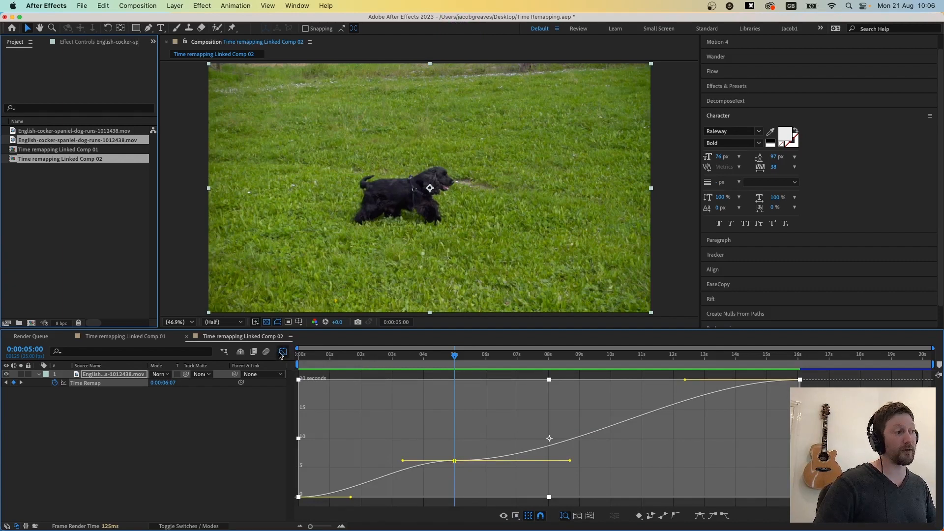
left_click(283, 352)
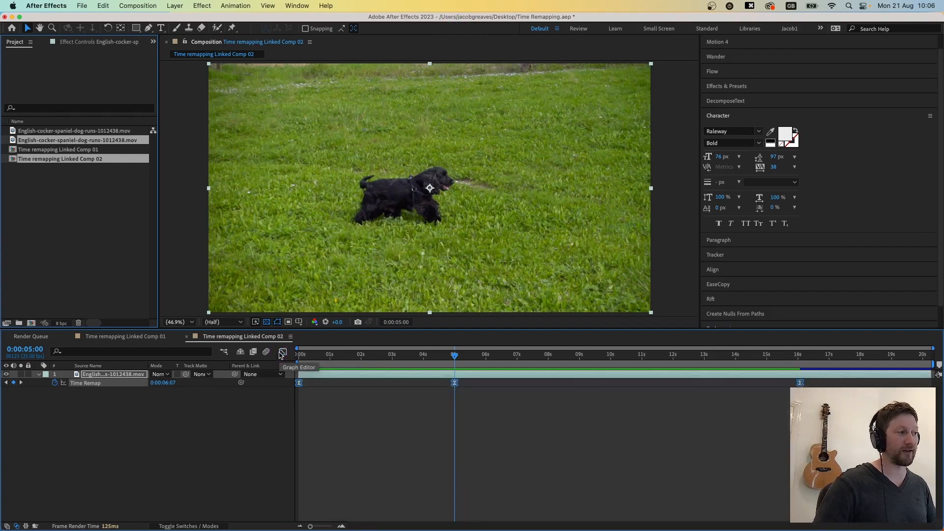
Step: Convert the three Time Remap keyframes back to linear interpolation and show them in the Graph Editor
left_click(454, 383, "super")
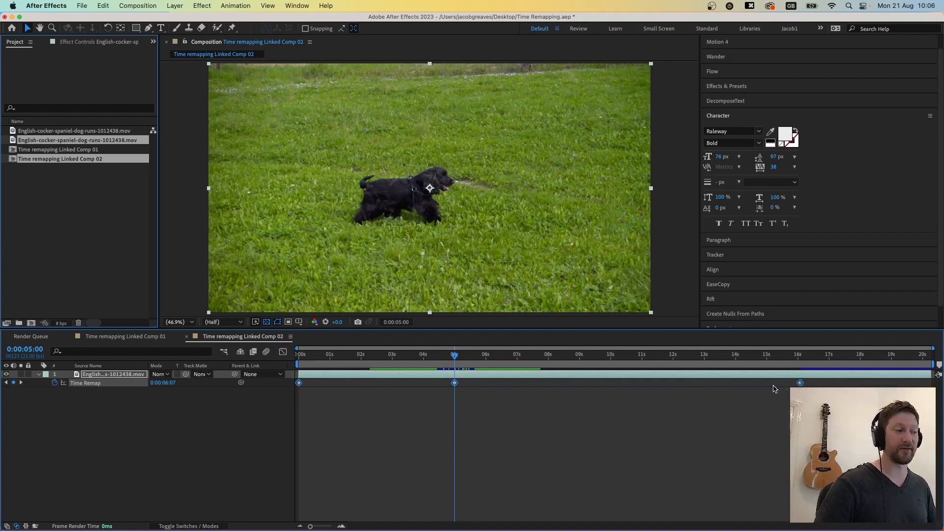
left_click(282, 352)
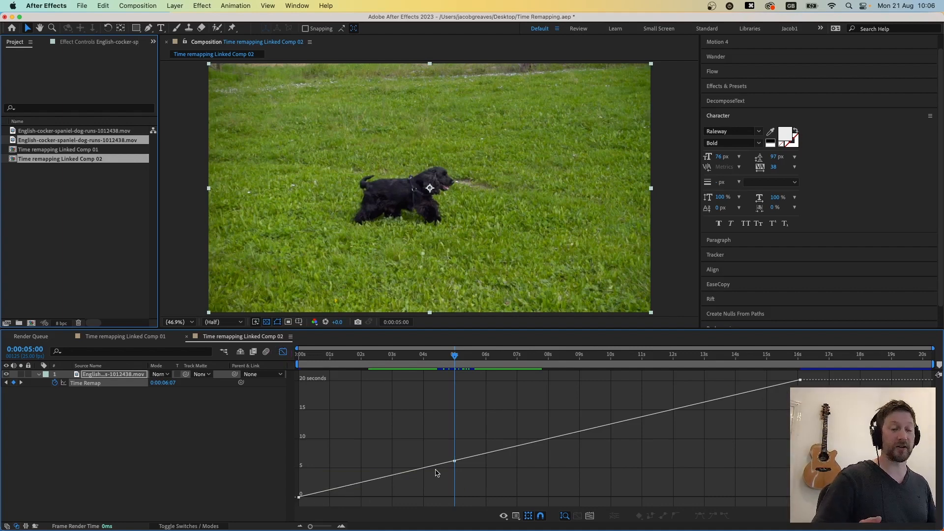
Step: Play the composition from the start past the 5-second keyframe to check the linear speed
key("Home")
left_click(260, 374)
key("space")
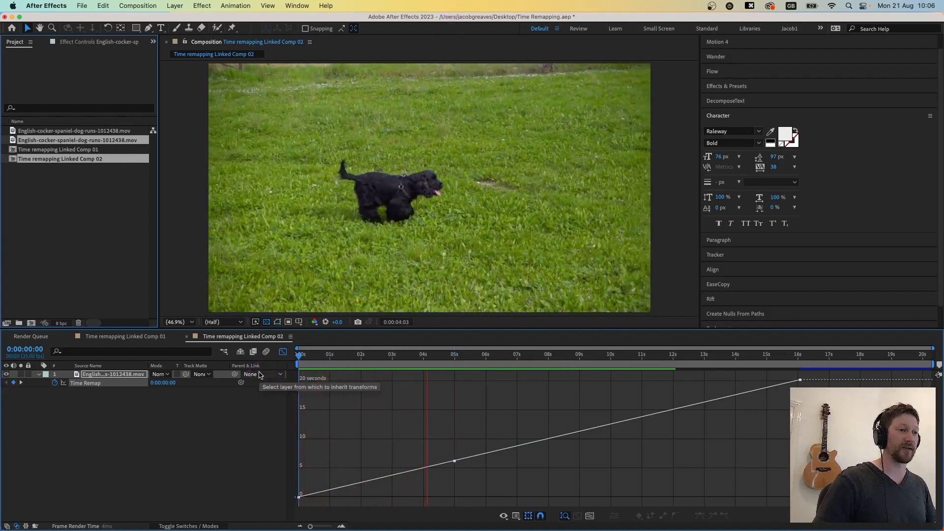
key("space")
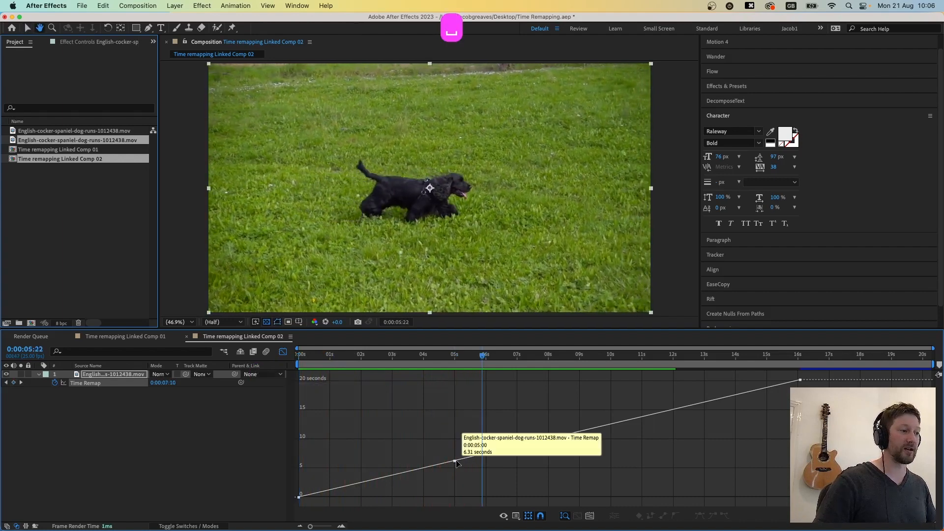
Step: Compress all the Time Remap keyframes together so the last falls at about 12 seconds, and play from the start
left_click(800, 380)
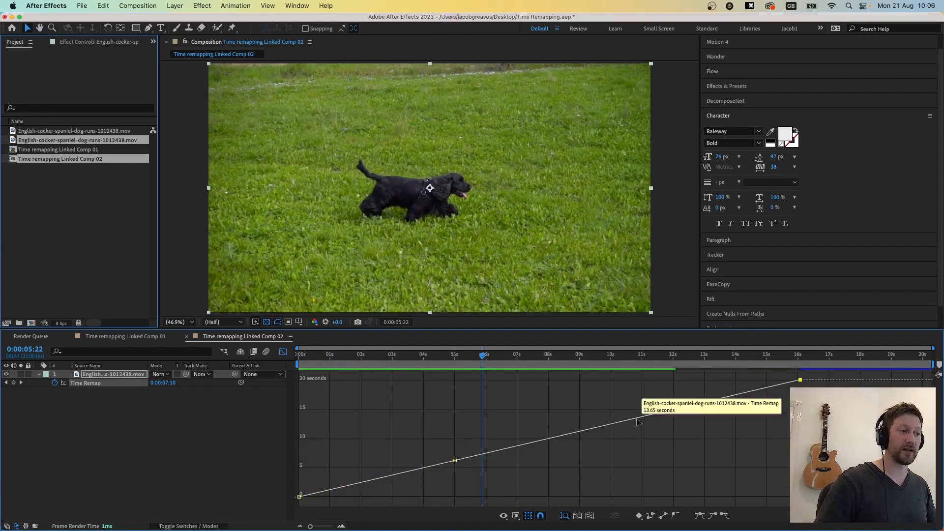
double_click(454, 461)
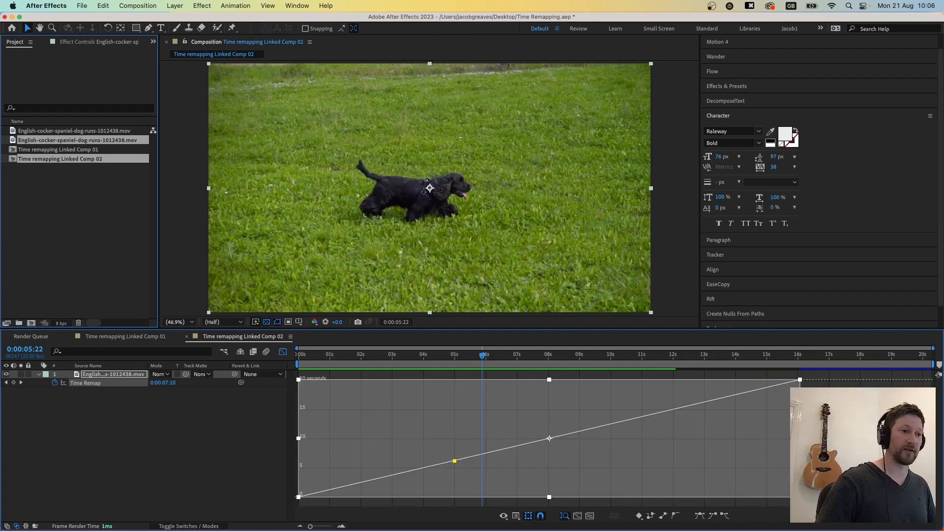
left_click_drag(800, 438, 676, 437)
left_click_drag(483, 355, 291, 359)
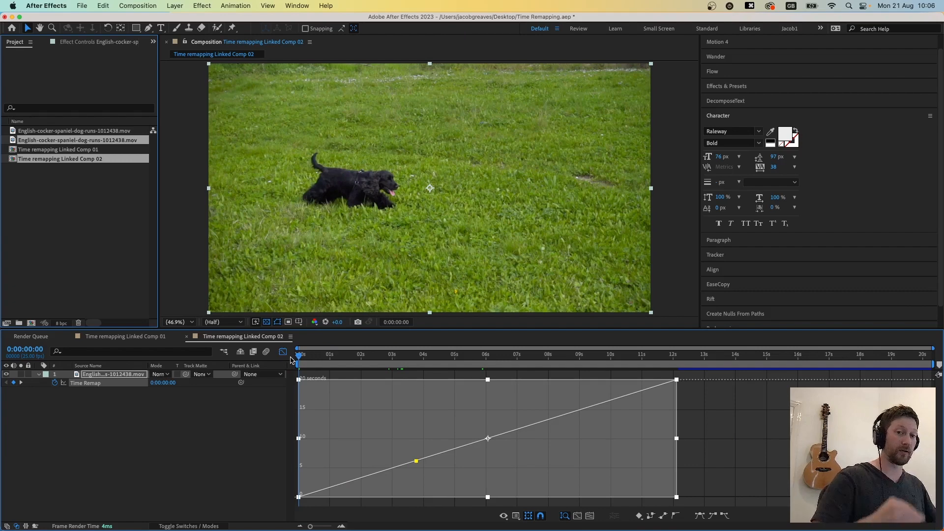
key("space")
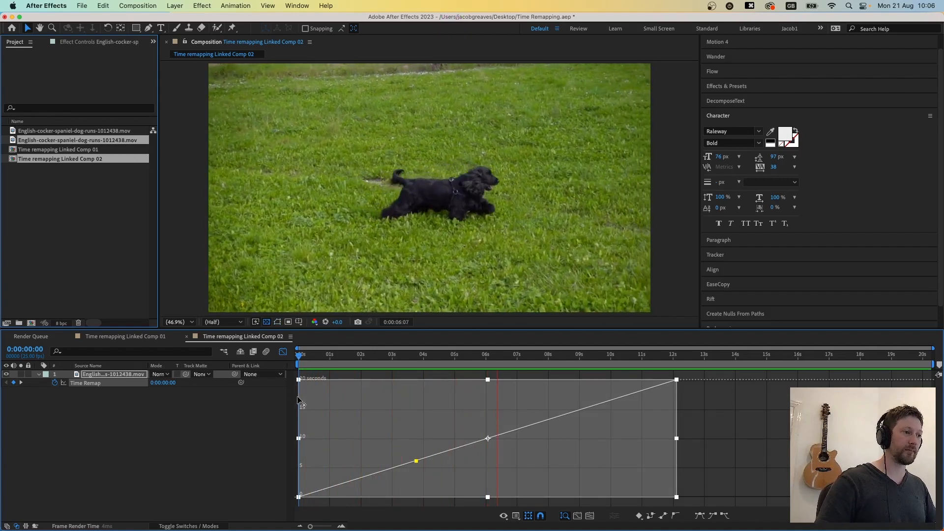
Step: Stop playback and raise only the middle Time Remap keyframe on the graph to about 11.8 seconds of source time
key("space")
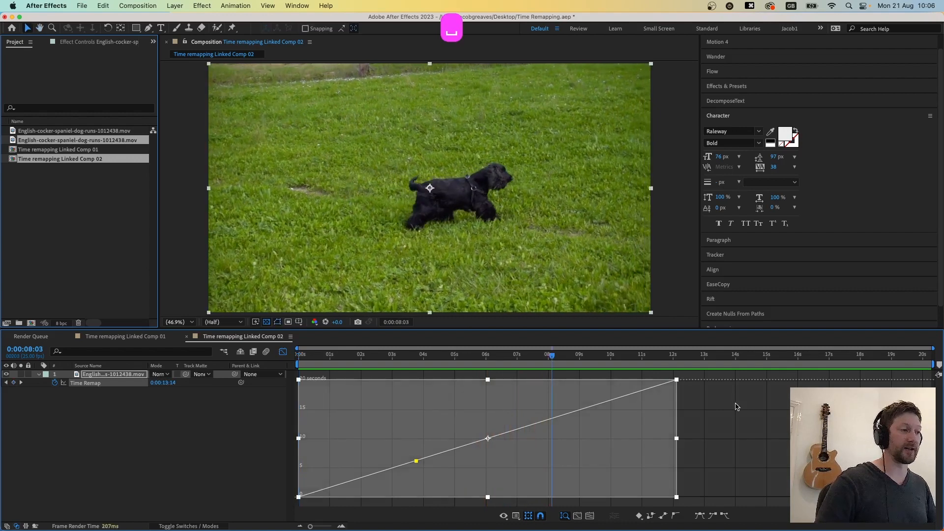
left_click(737, 404)
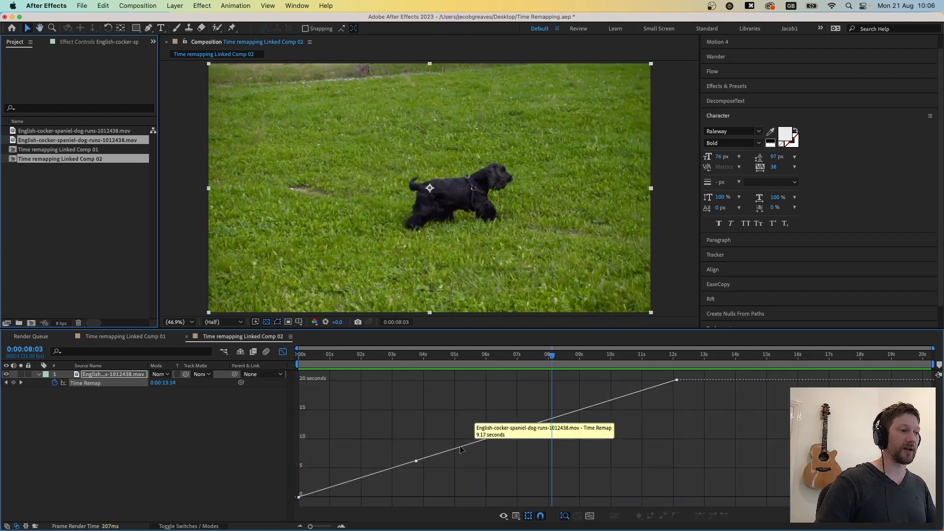
left_click(416, 461)
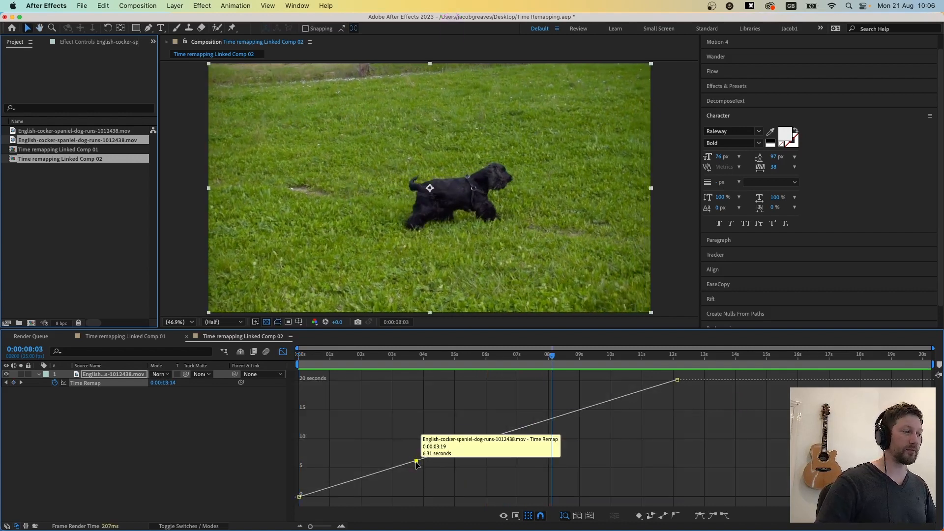
left_click_drag(416, 463, 414, 431)
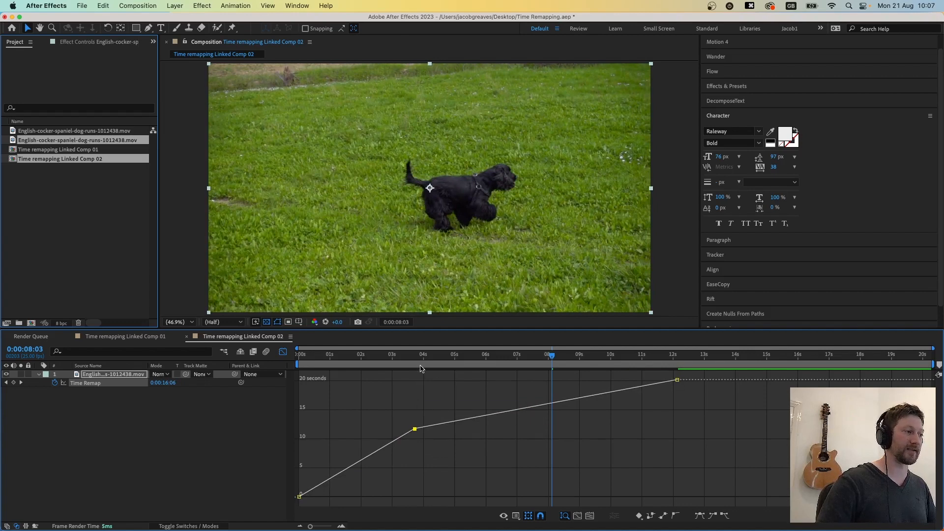
Step: Play the composition from the start to check the fast first section and the slower second section
key("Home")
key("space")
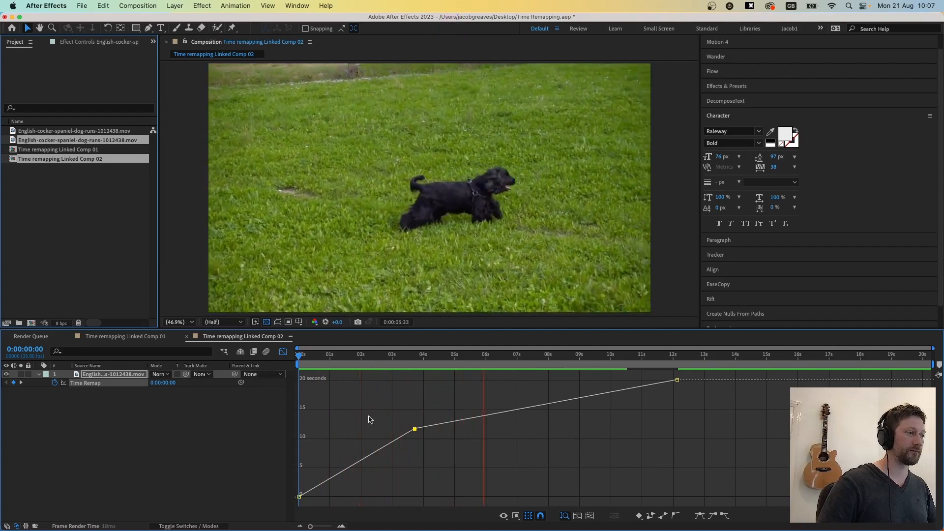
key("space")
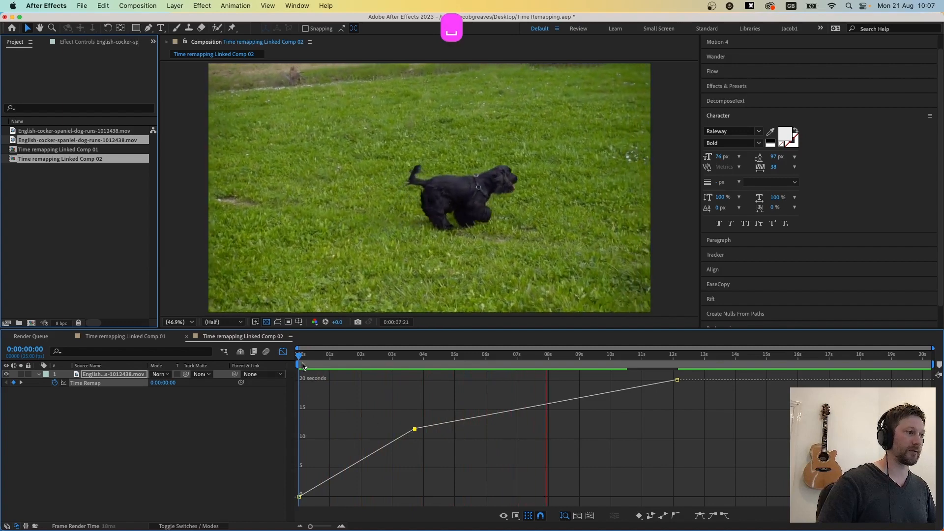
key("space")
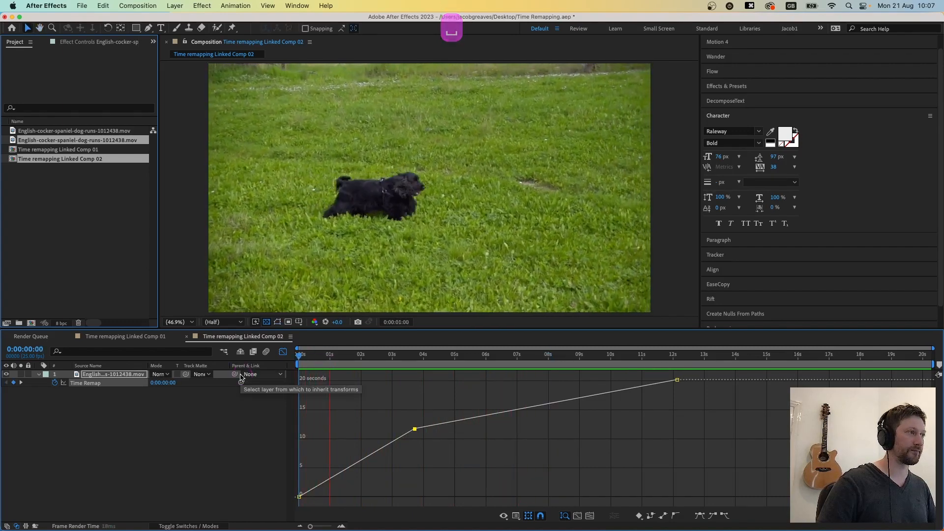
key("space")
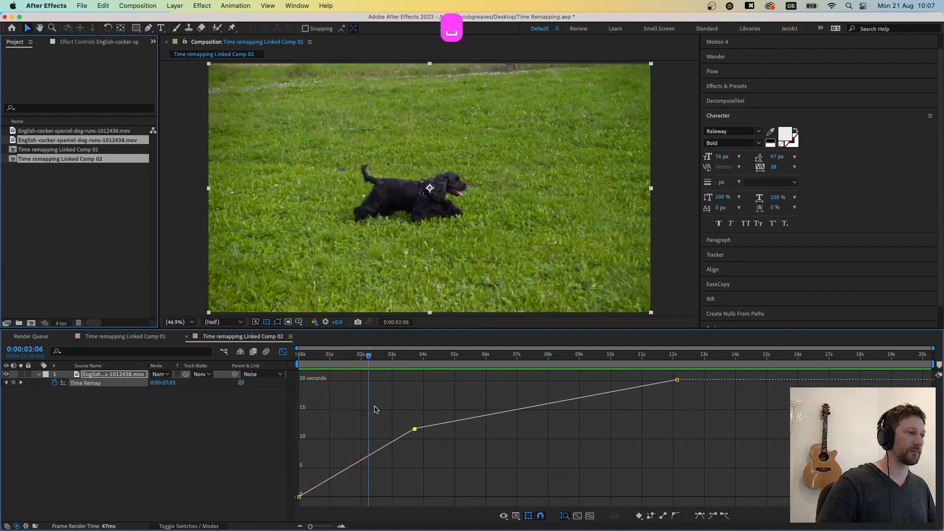
Step: Move the middle Time Remap keyframe earlier to 0:00:02:06, keeping its source time, and play from the start
left_click(414, 430)
left_click_drag(415, 431, 373, 433)
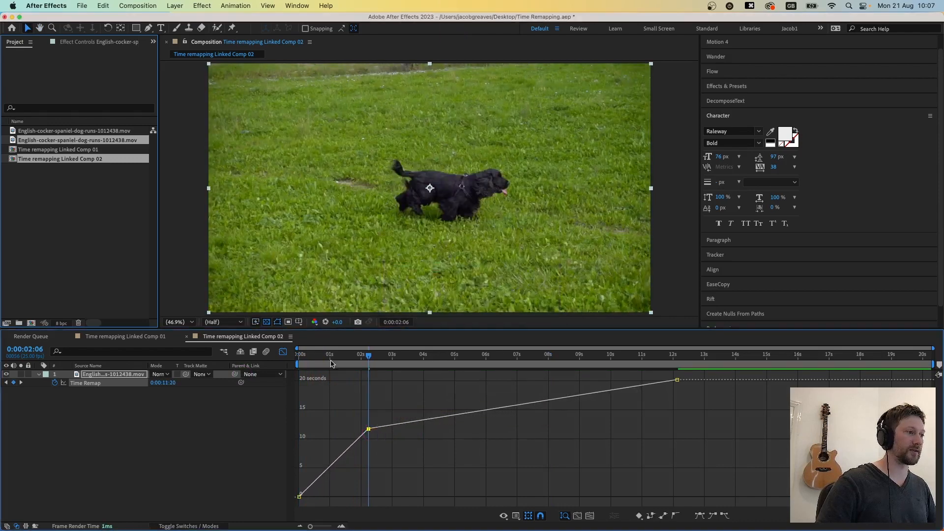
key("space")
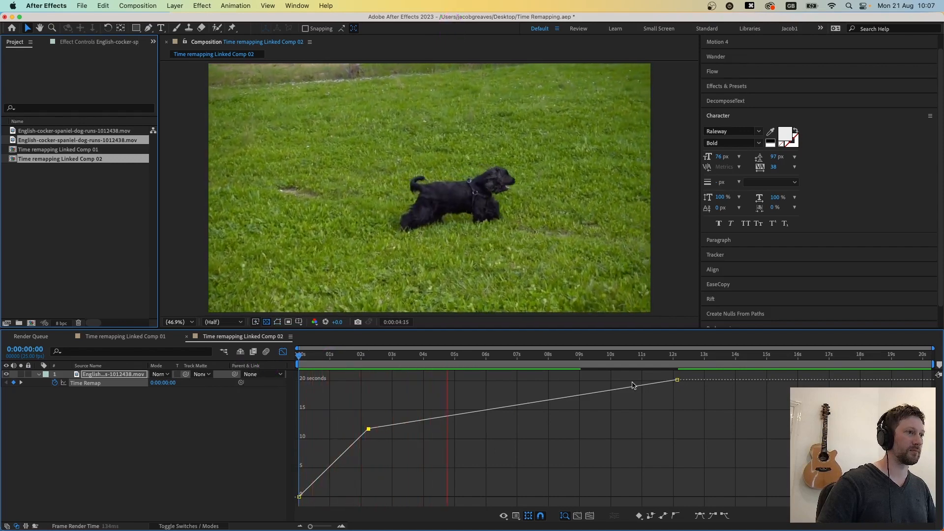
Step: Move the last Time Remap keyframe earlier to about 9 seconds and play the composition from the start to past 4 seconds
mouse_move(678, 382)
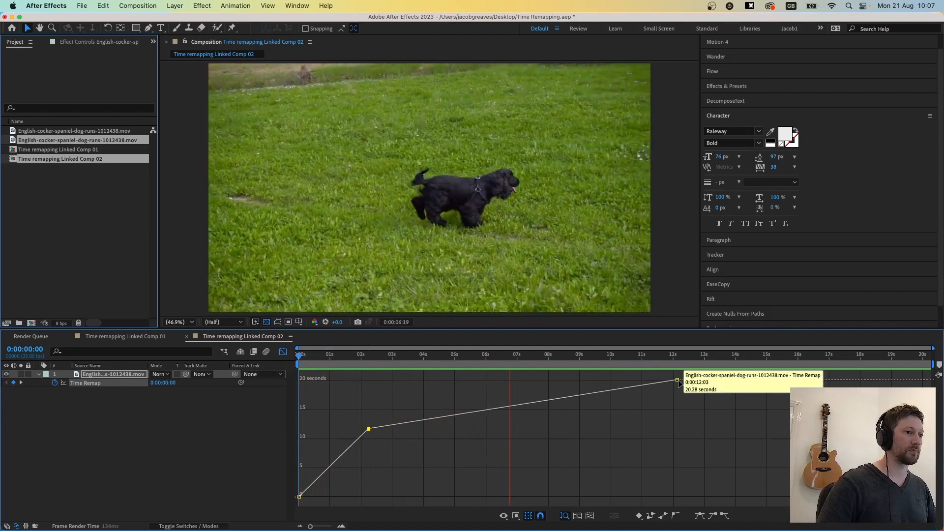
left_click_drag(678, 382, 580, 385)
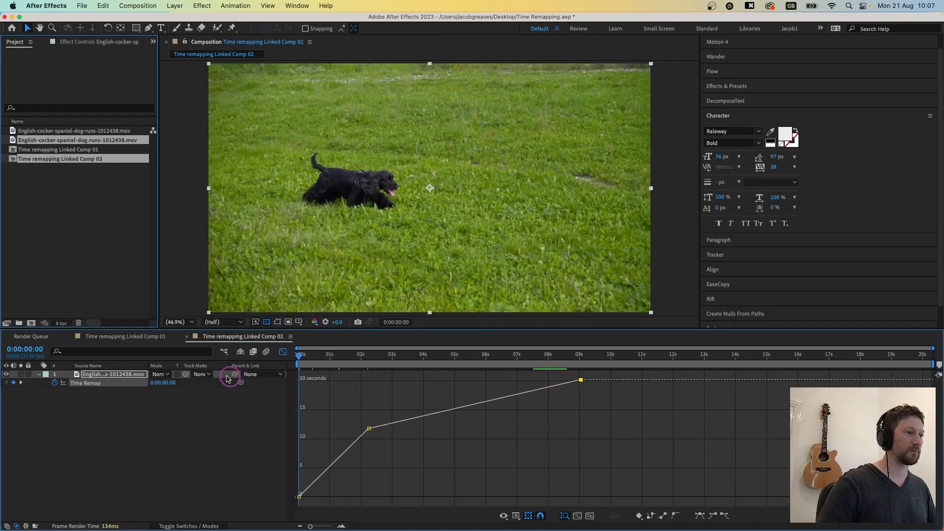
key("space")
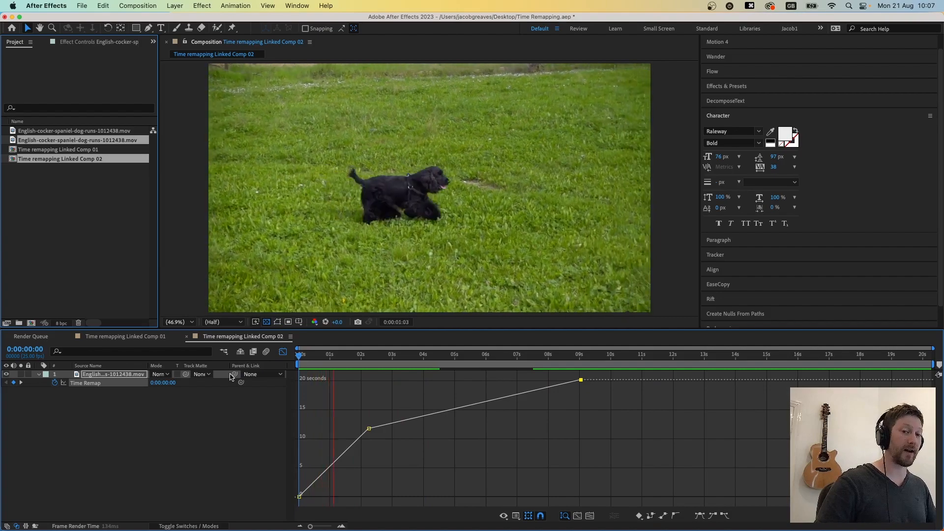
mouse_move(437, 366)
left_mouse_down()
mouse_move(455, 364)
mouse_move(439, 368)
left_mouse_up()
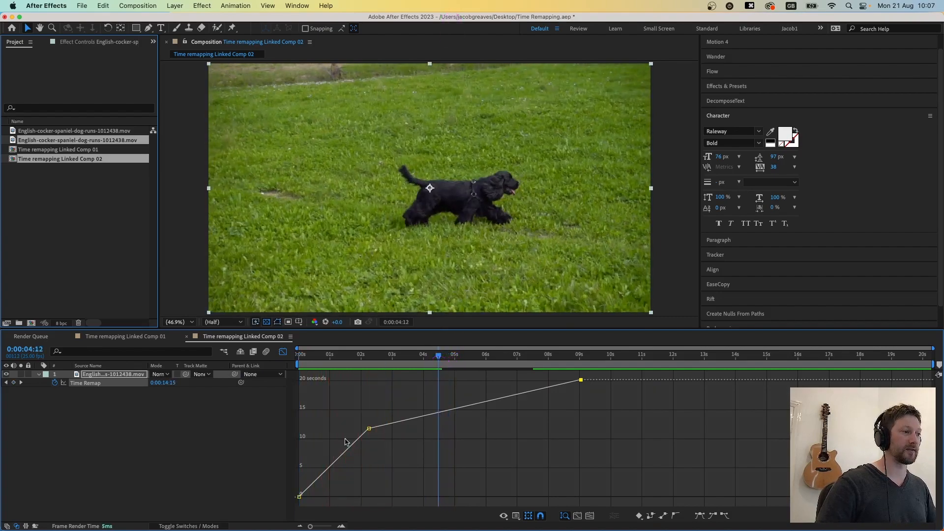
Step: Select all three Time Remap keyframes, apply Easy Ease to them, and show the resulting curve in the Graph Editor
left_click(369, 429)
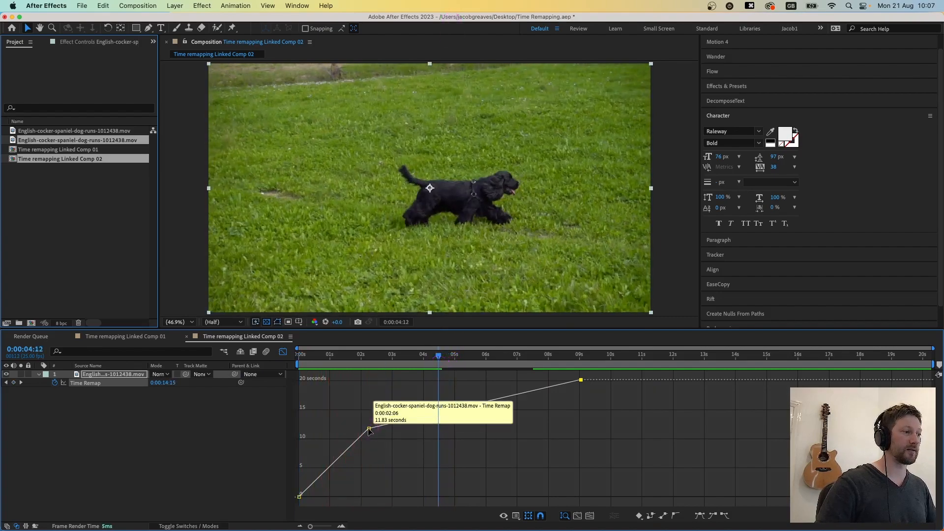
left_click(300, 497, "shift")
left_click(581, 379)
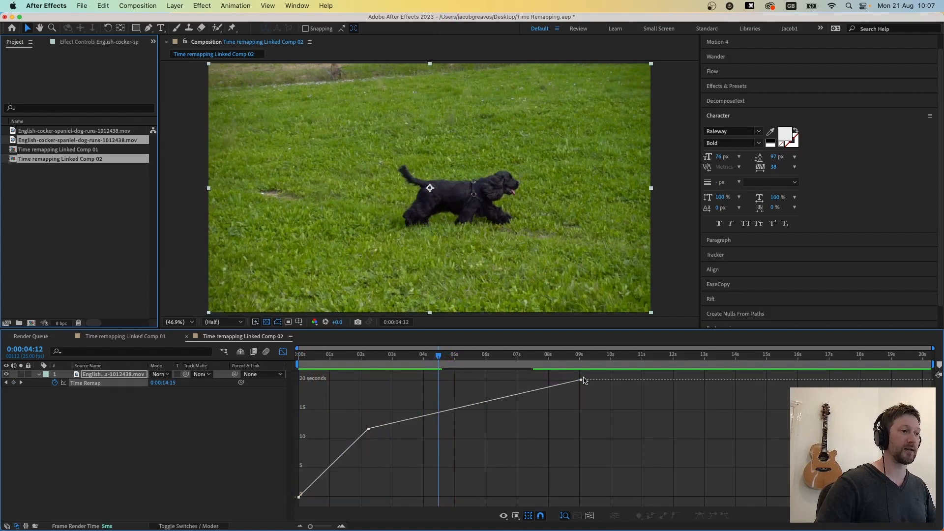
left_click(369, 428, "shift")
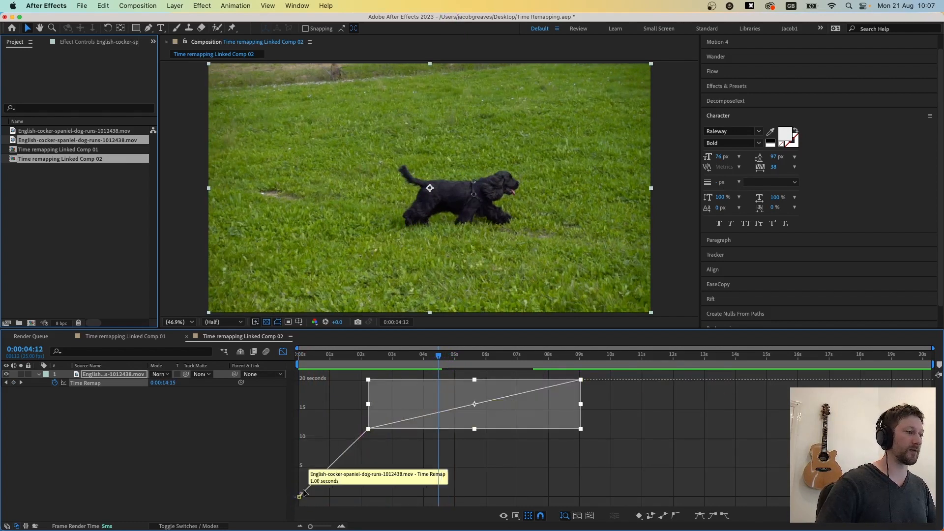
left_click(299, 496, "shift")
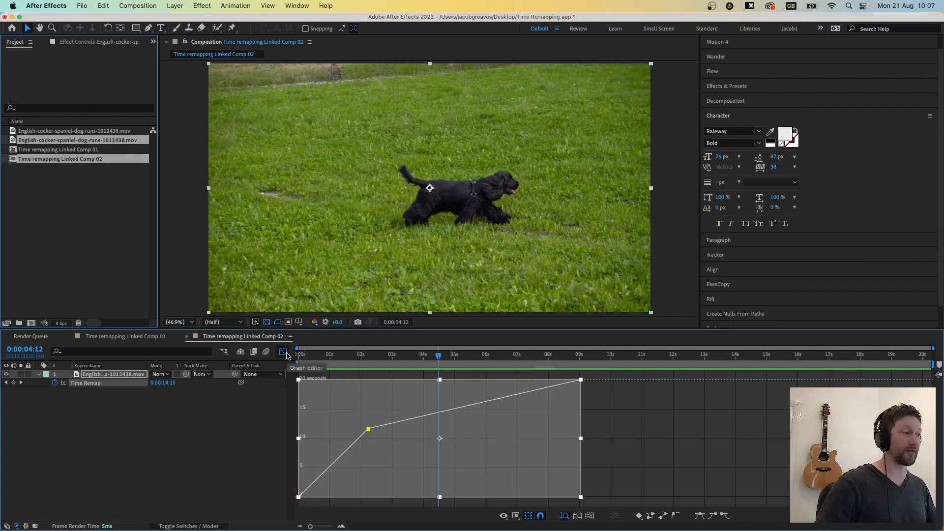
left_click(283, 352)
right_click(368, 383)
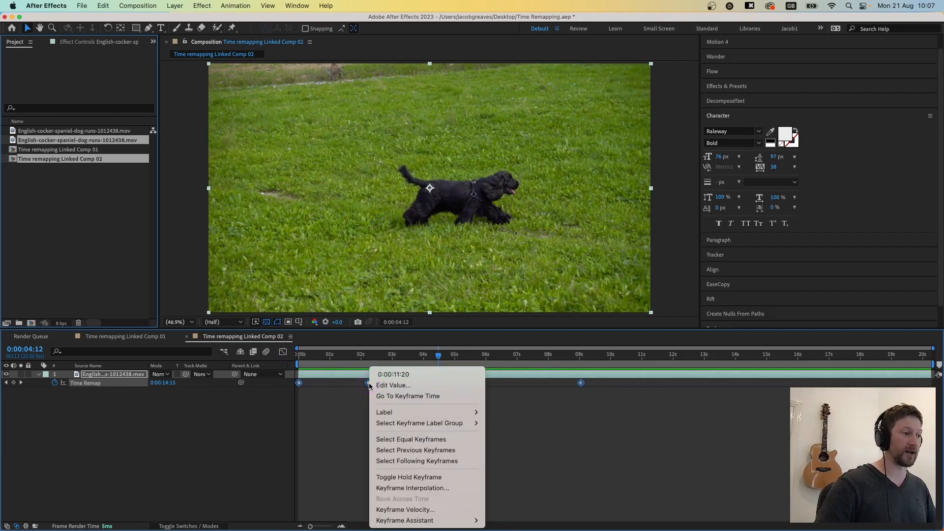
mouse_move(427, 520)
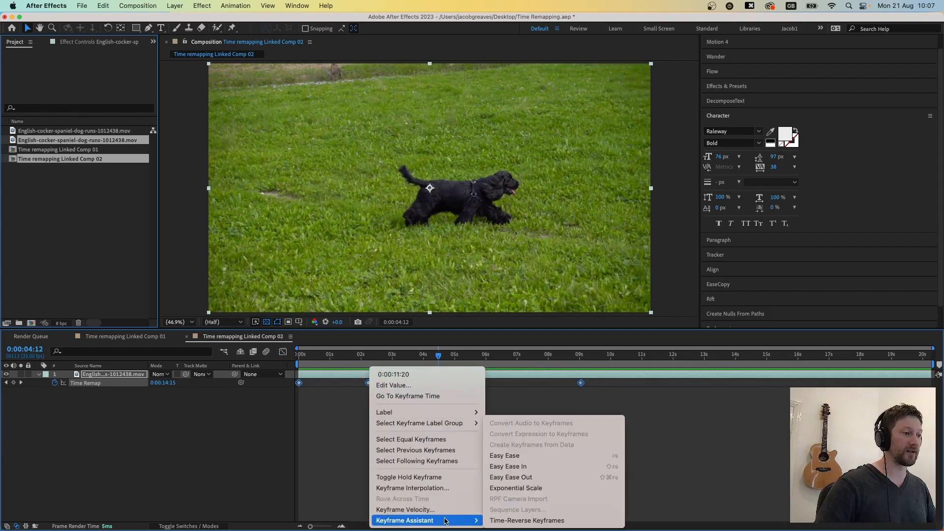
left_click(520, 456)
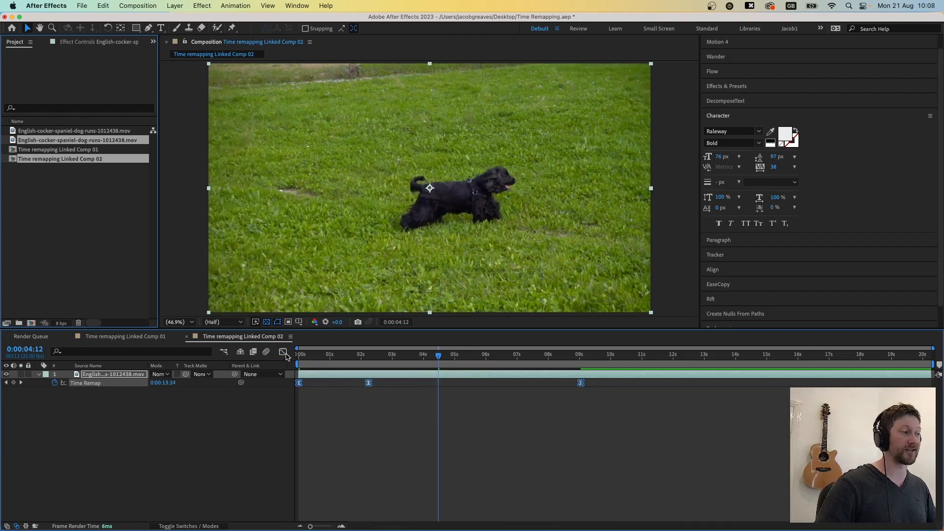
left_click(284, 352)
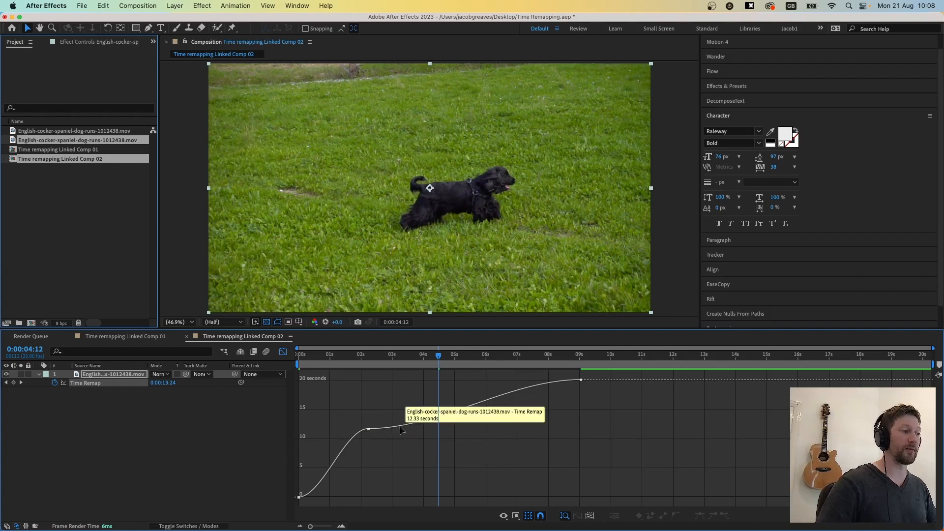
Step: Try to smooth the curve through the middle keyframe by shortening and tilting its incoming and outgoing Bezier handles by hand
left_click(369, 430)
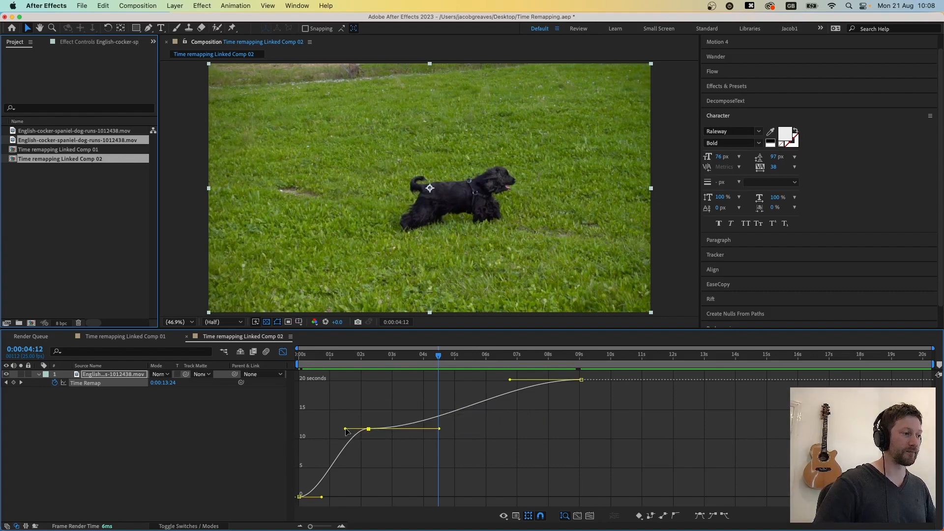
left_click_drag(347, 431, 351, 432)
left_click_drag(439, 428, 424, 396)
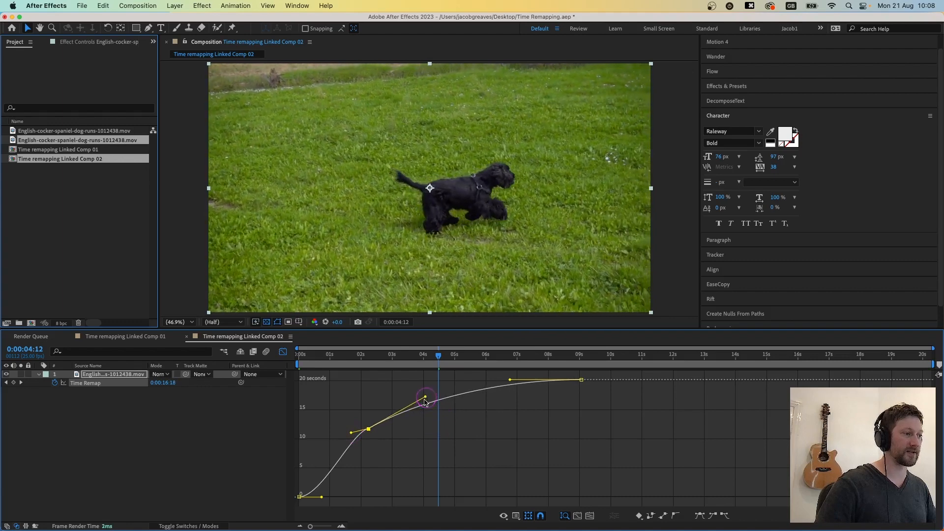
left_click_drag(352, 435, 354, 444)
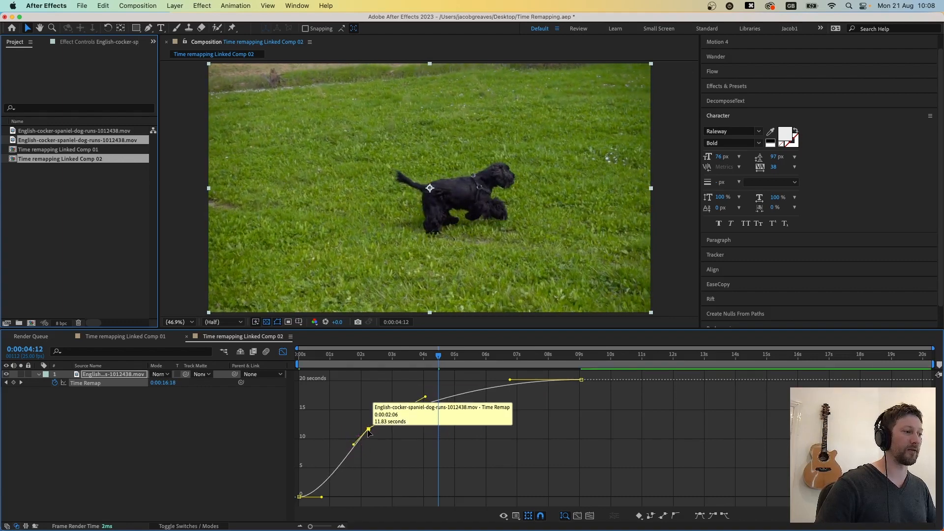
Step: Smooth the middle keyframe with Auto Bezier and a slightly longer incoming handle, and play the composition from the start to about 9 seconds
left_click(369, 431)
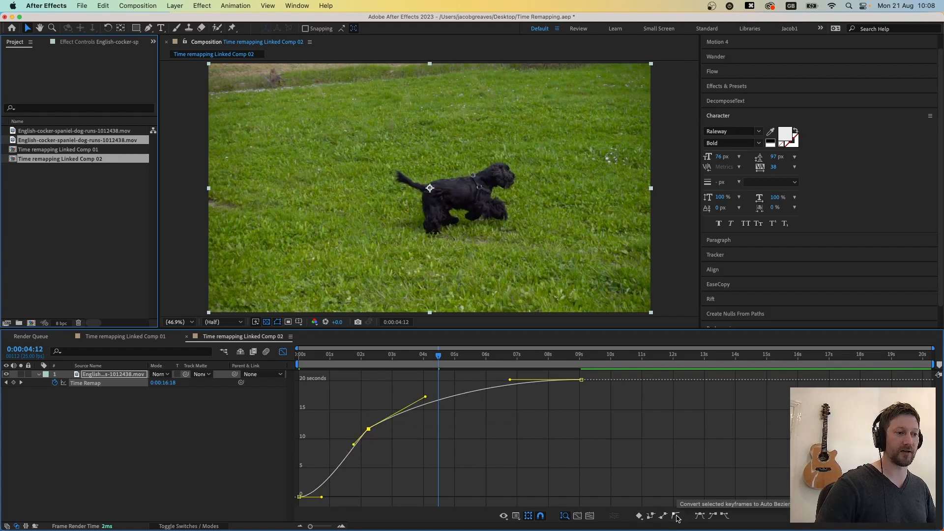
left_click(676, 516)
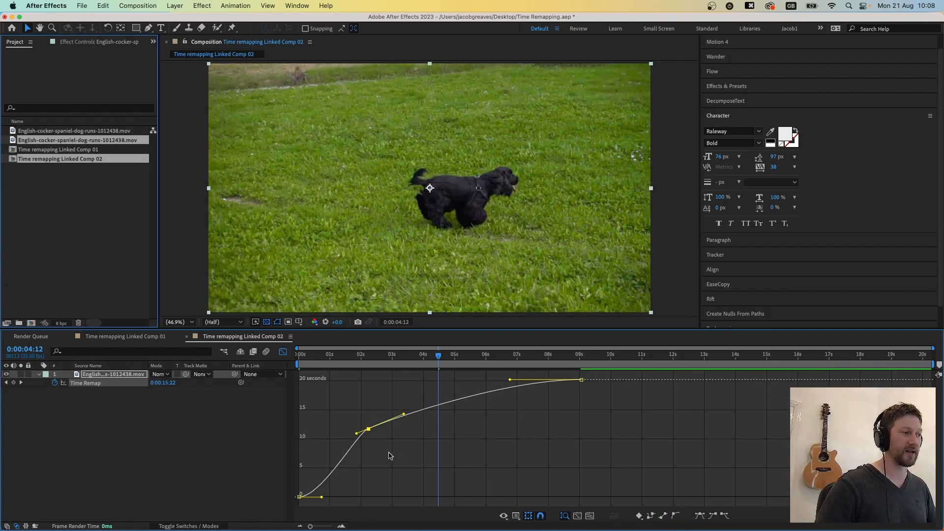
mouse_move(318, 487)
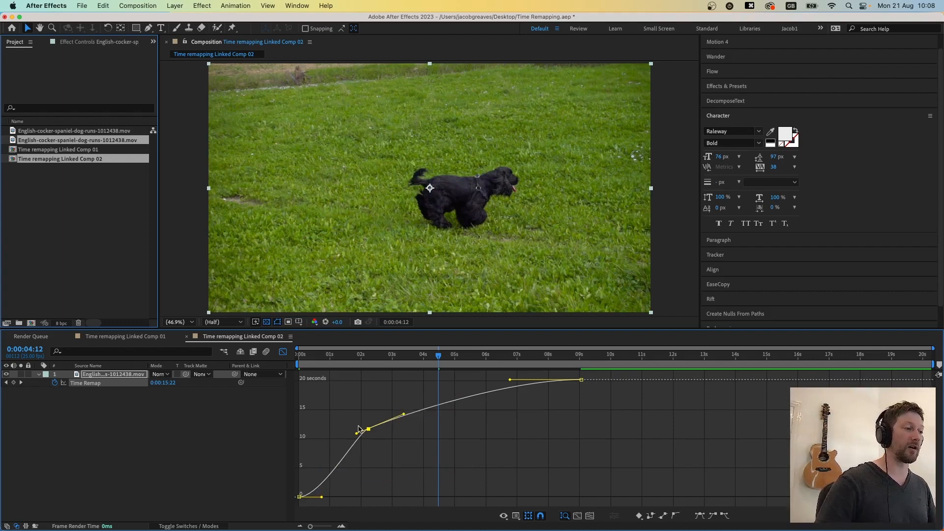
left_click_drag(357, 437, 350, 440)
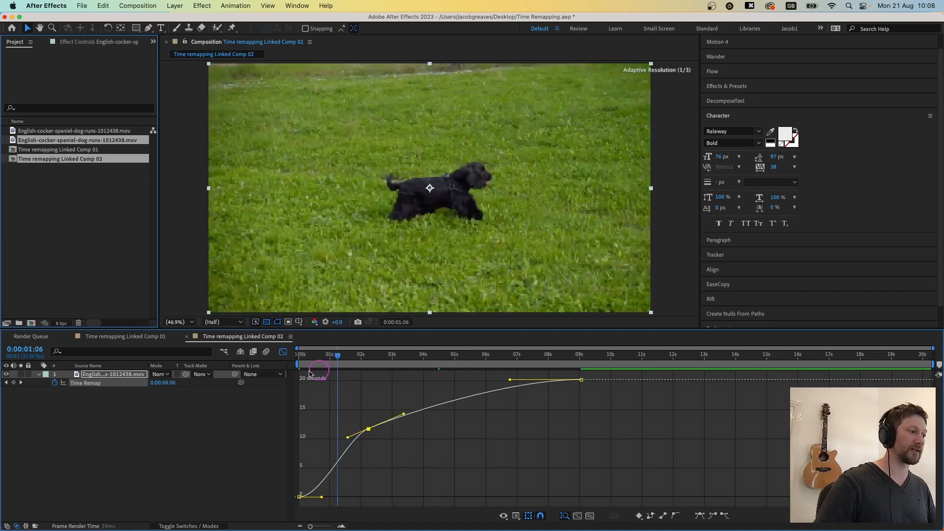
key("space")
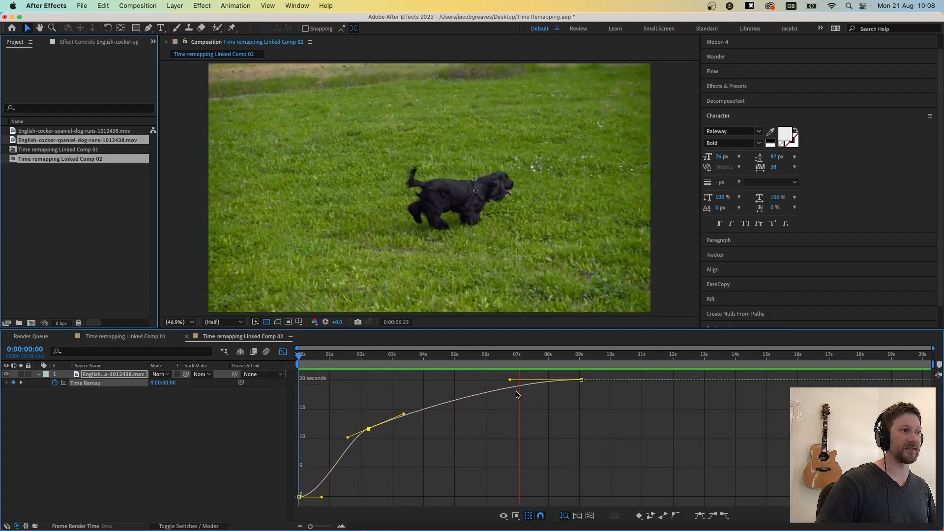
key("space")
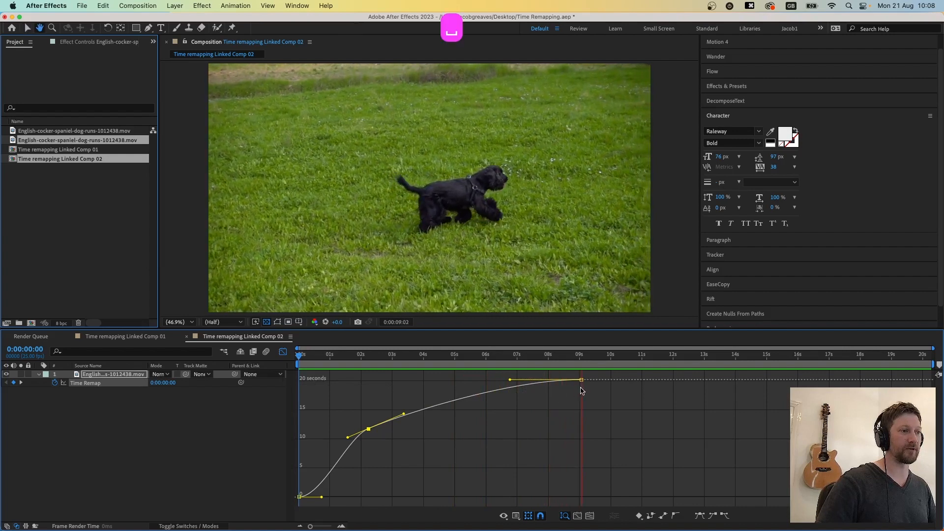
Step: Reshape the curve by lowering the last keyframe's incoming handle, lengthening the middle keyframe's incoming handle and steepening the first keyframe's outgoing handle
left_click(509, 381)
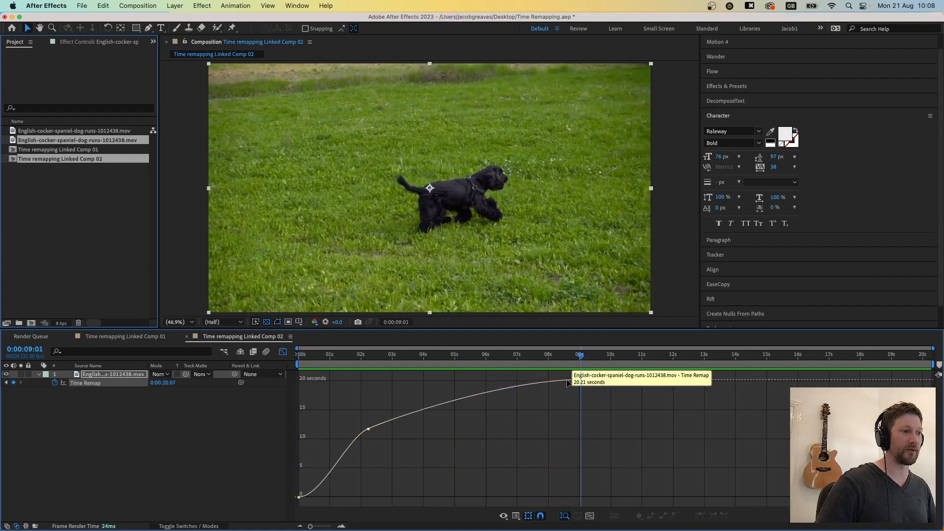
left_click_drag(557, 381, 581, 380)
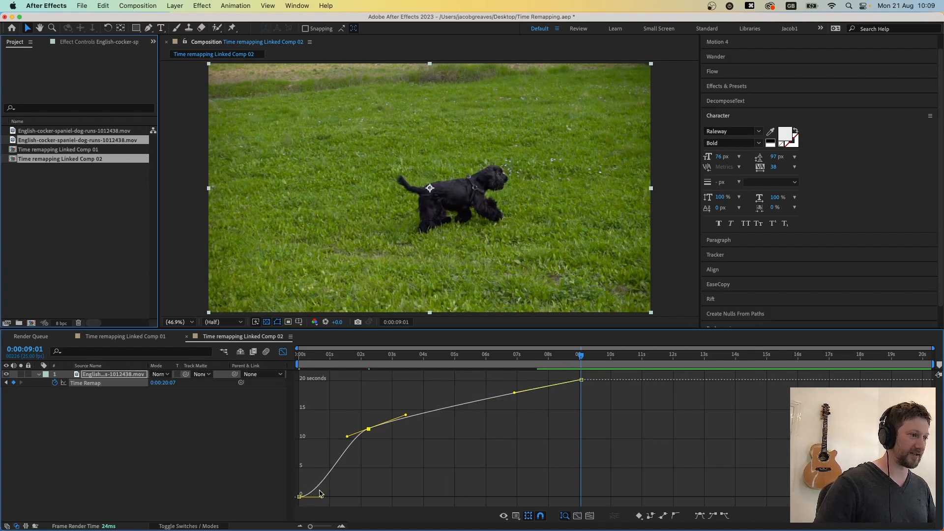
left_click_drag(323, 497, 325, 491)
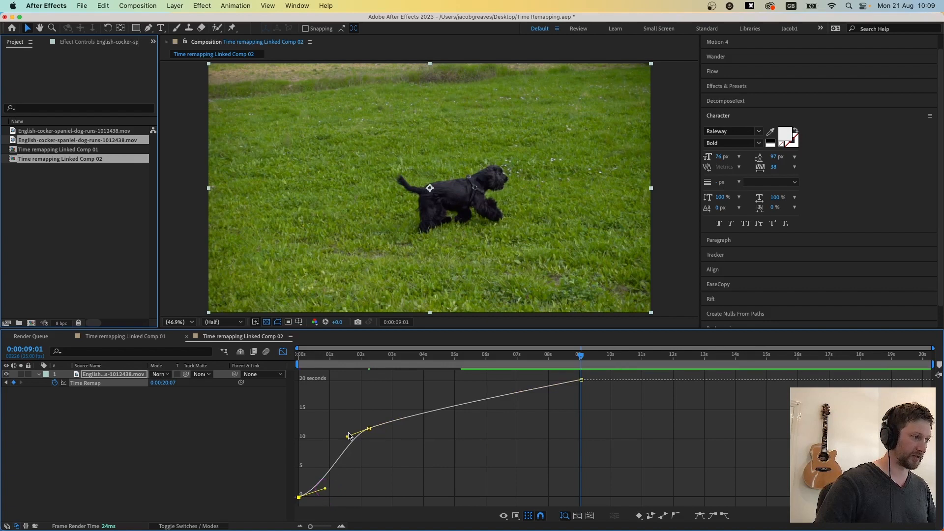
left_click_drag(346, 438, 340, 439)
left_click_drag(326, 491, 316, 461)
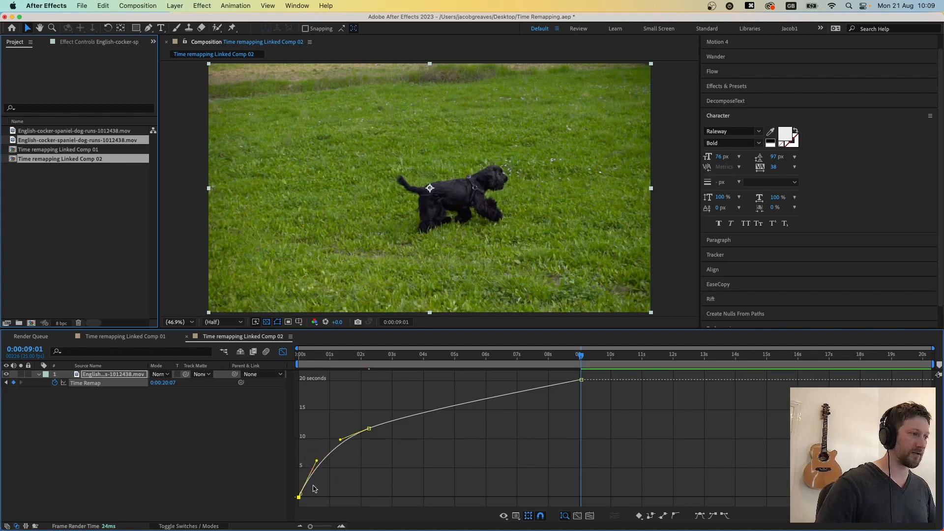
Step: Preview the reshaped time remap twice from the start of the composition, stopping at about 6 seconds and at about 2 seconds
key("space")
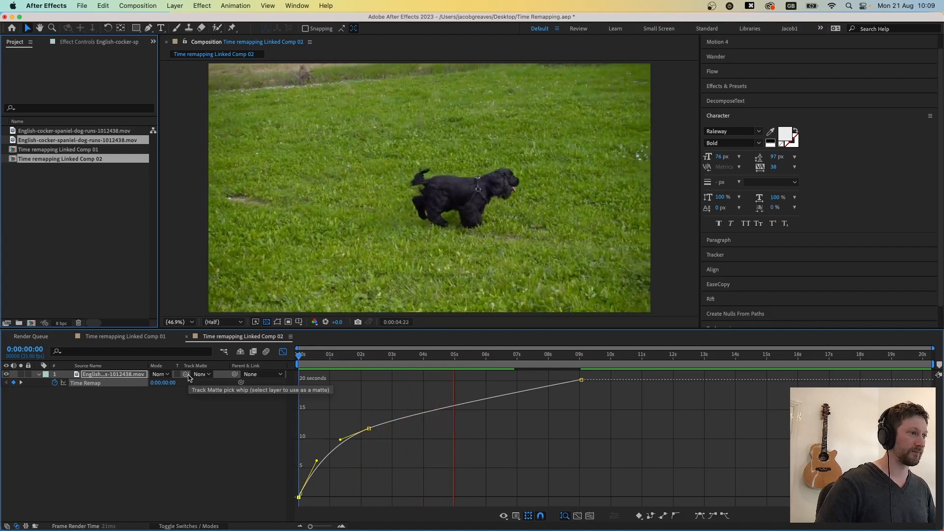
key("space")
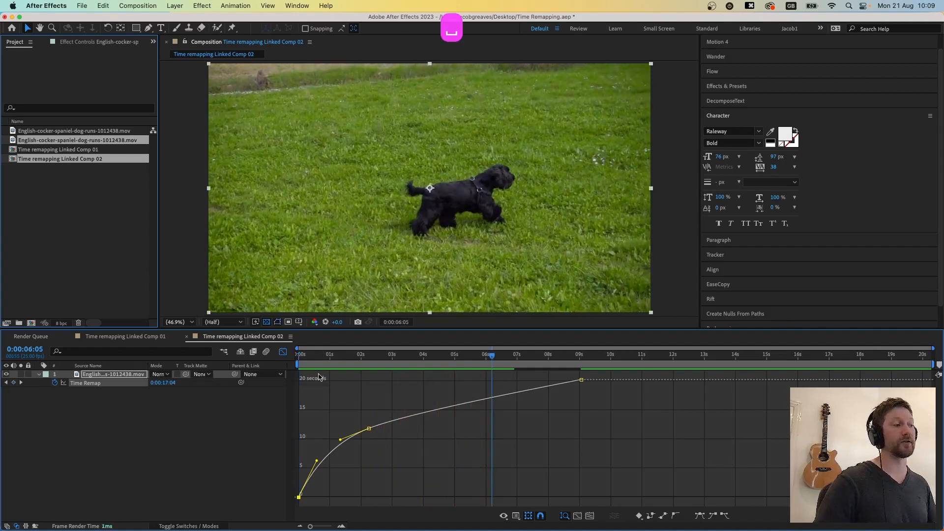
key("space")
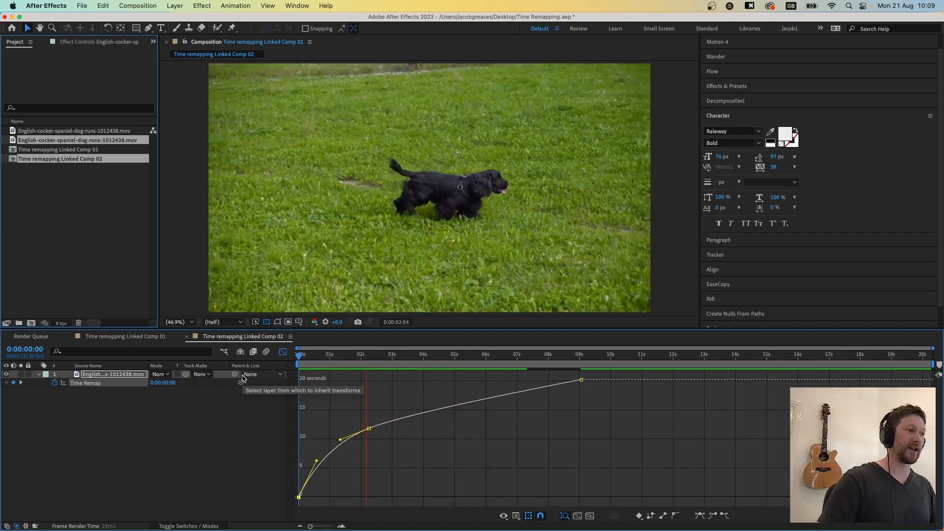
key("space")
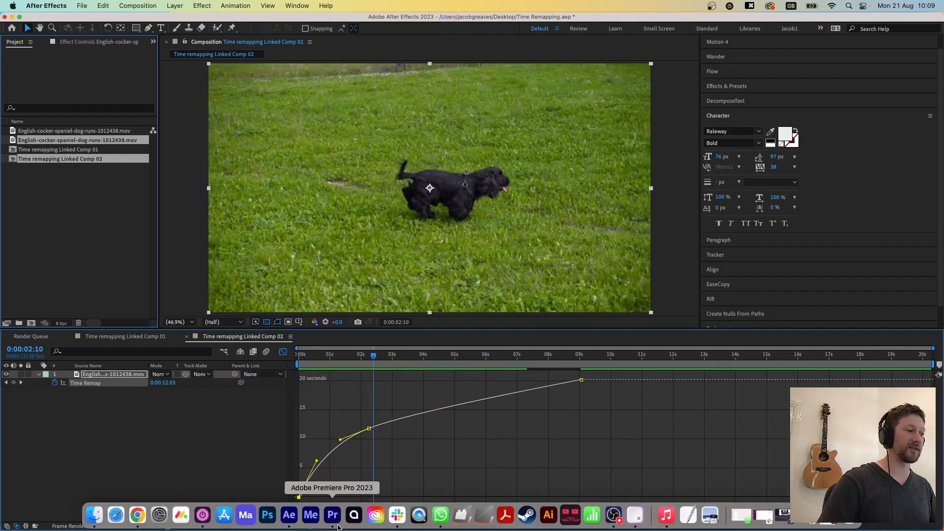
Step: Switch to Premiere Pro and mark an In point at the start and an Out point at the end of the linked comp clip
left_click(334, 525)
left_click_drag(416, 310, 361, 312)
key("i")
left_click(481, 311)
mouse_move(482, 312)
left_mouse_down()
mouse_move(500, 306)
mouse_move(485, 313)
left_mouse_up()
key("o")
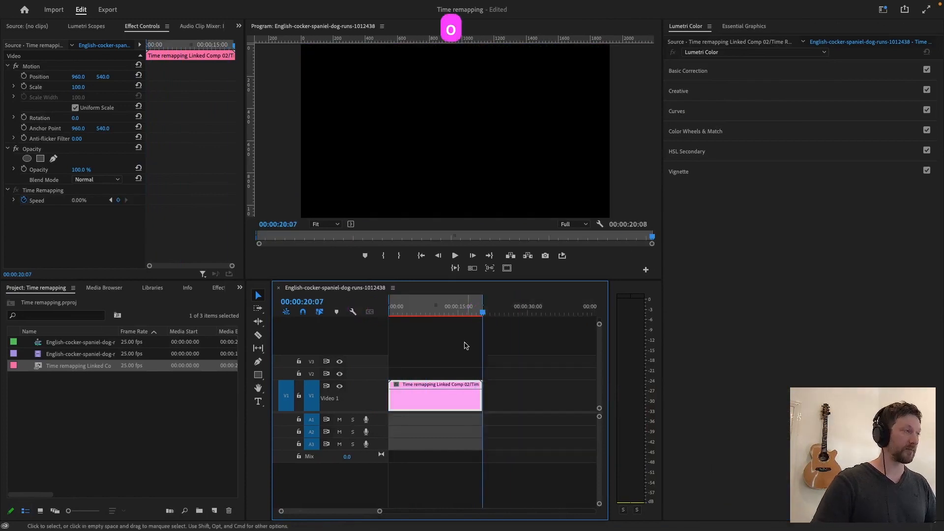
Step: Render the effects between the sequence's In and Out points and play the rendered clip from the start
left_click(158, 6)
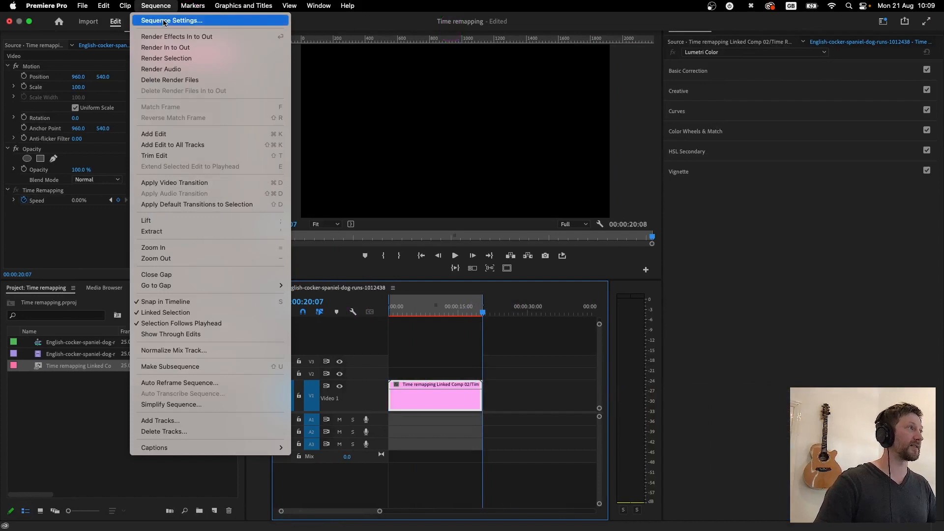
left_click(170, 38)
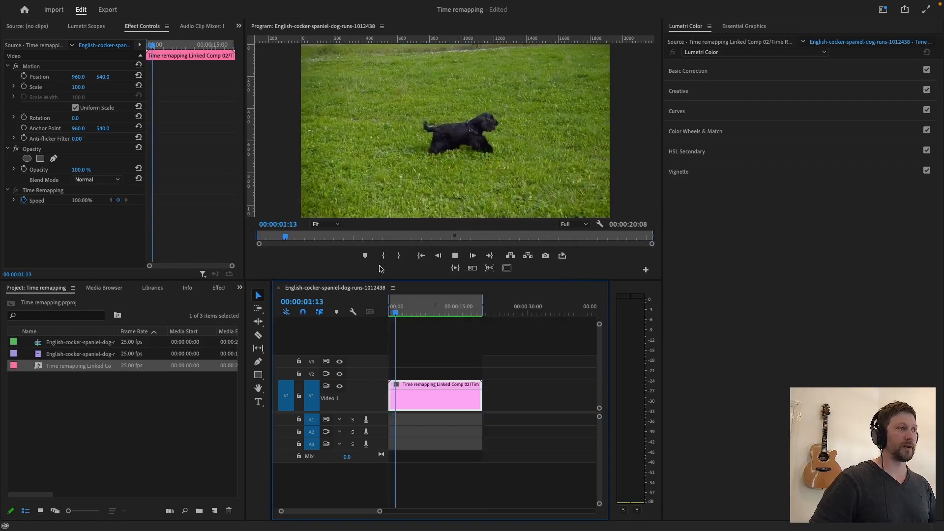
key("space")
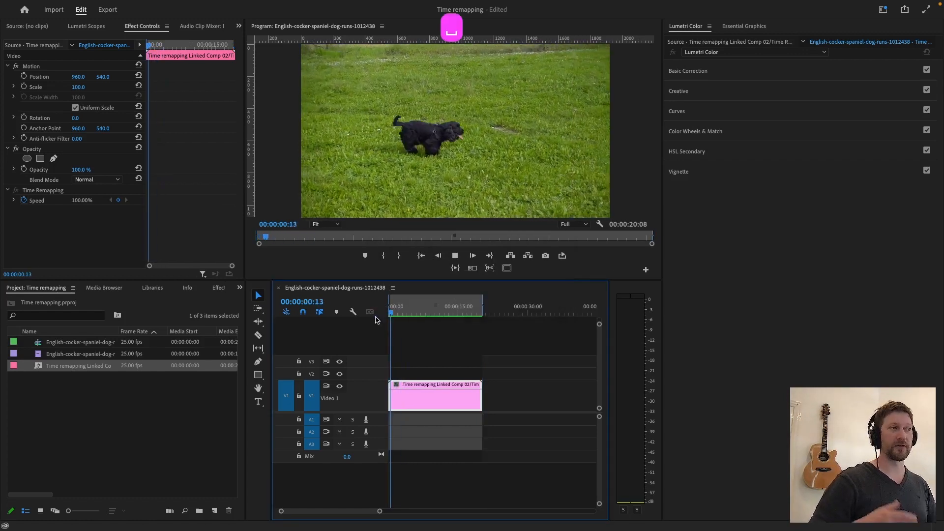